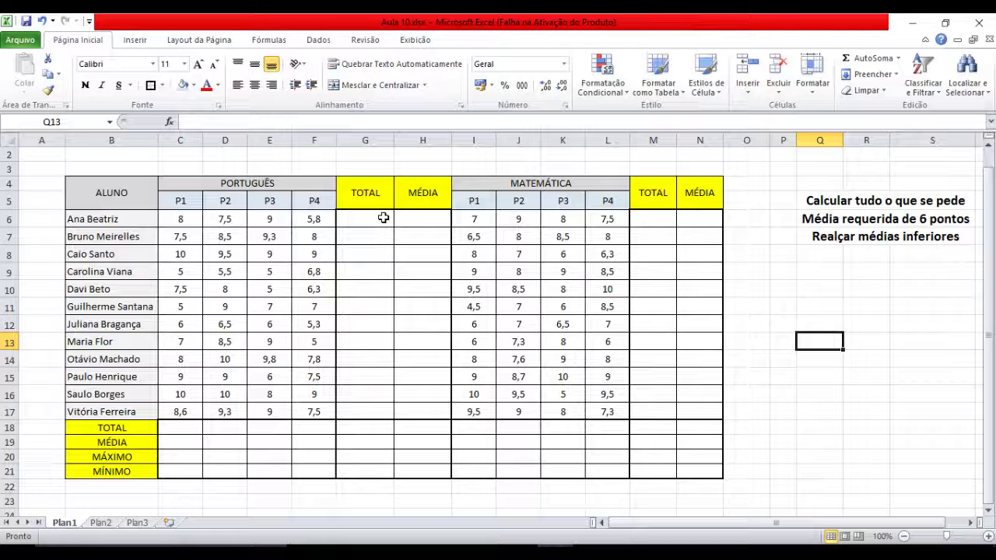
Enter =SOMA(C6:F6) in G6 for the first student's Português total of 30,3
click(383, 218)
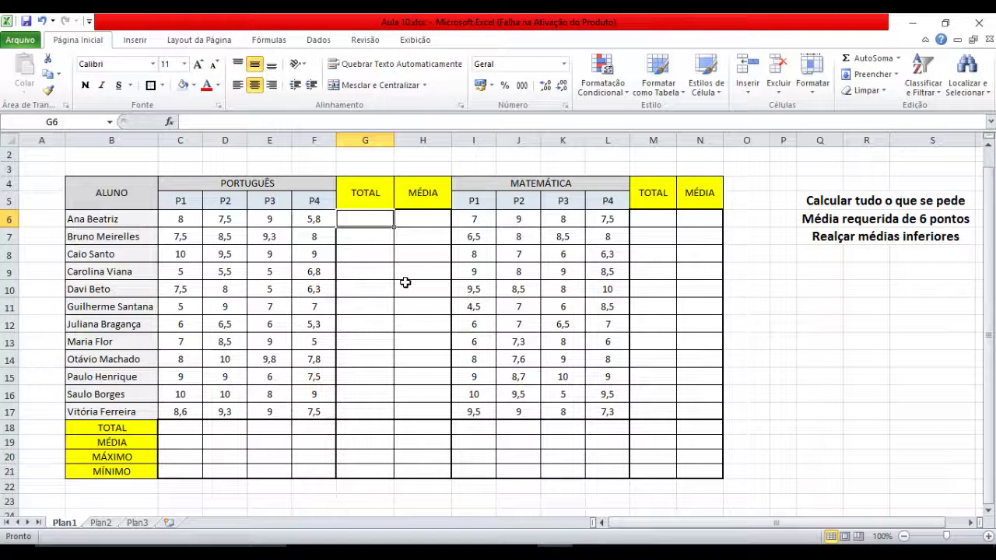
text(=s)
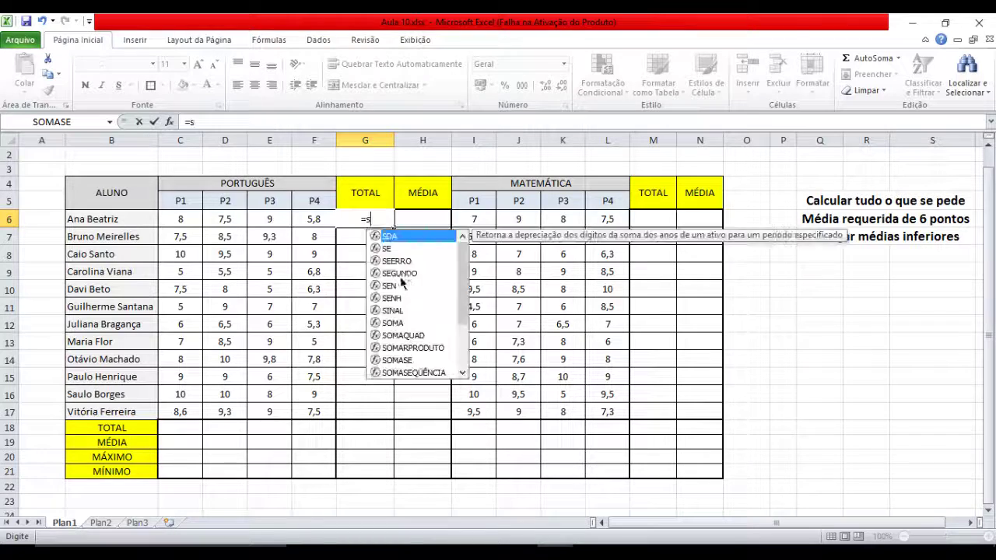
text(mo)
key(BackSpace)
key(BackSpace)
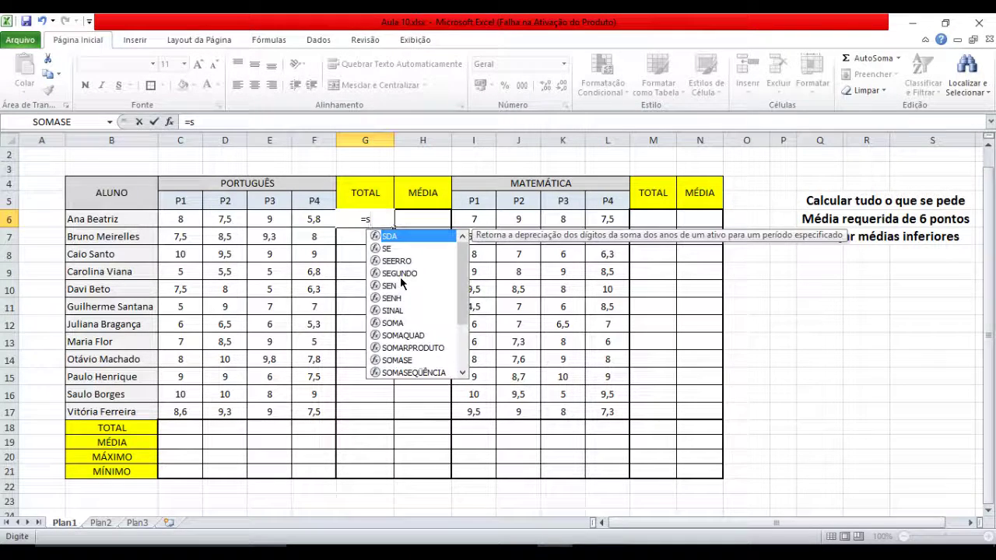
text(om)
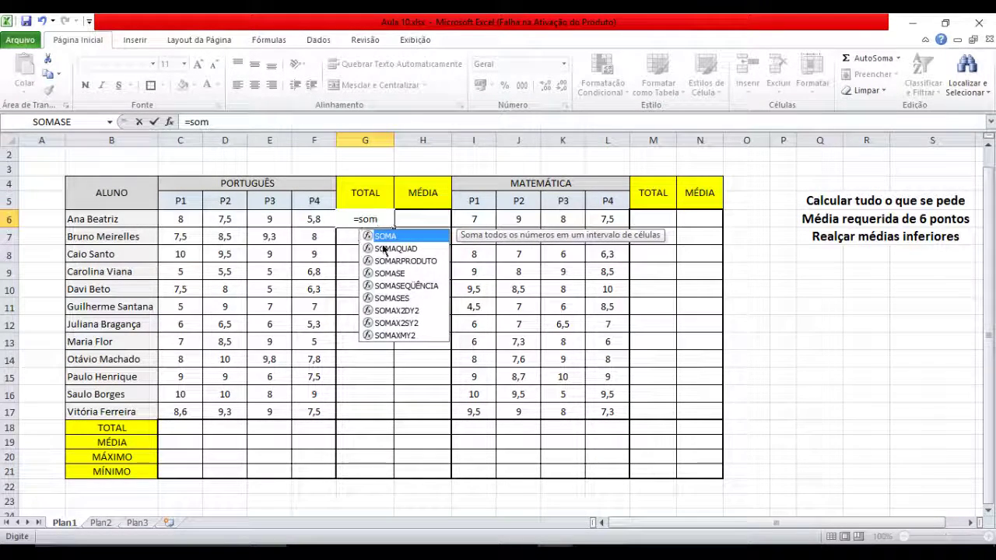
double_click(386, 237)
drag(185, 224, 315, 227)
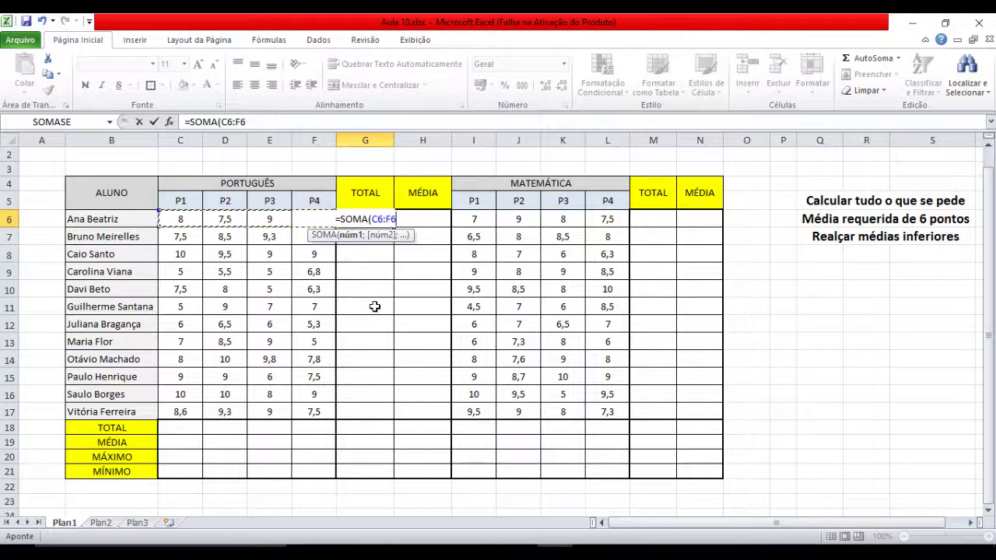
key(Return)
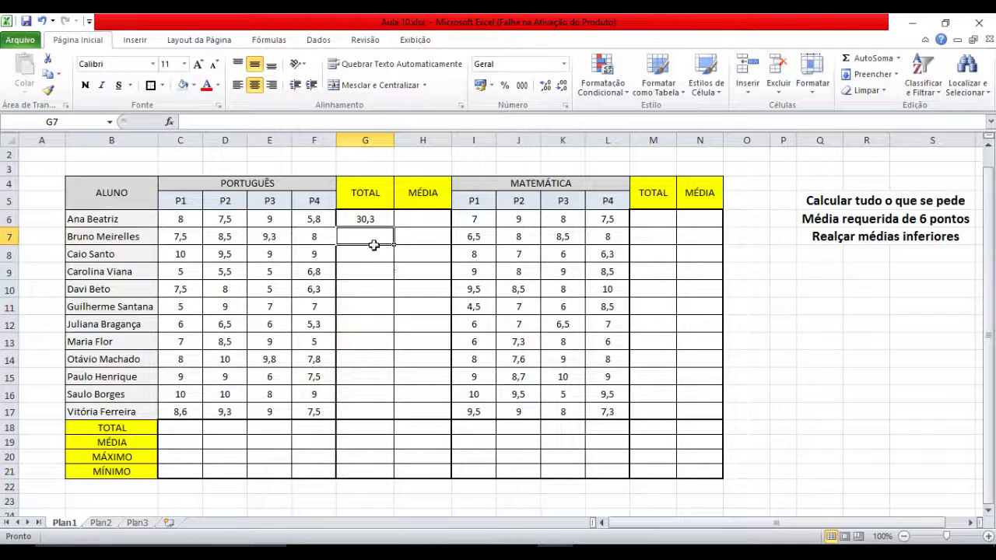
Verify the first total, then fill the G6 formula down through G17
key(Up)
drag(190, 219, 311, 224)
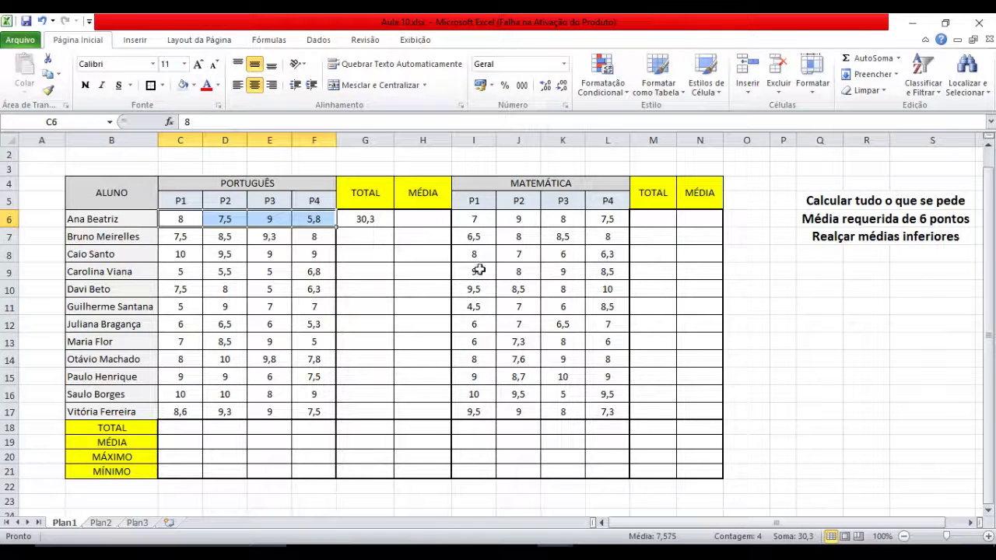
click(424, 254)
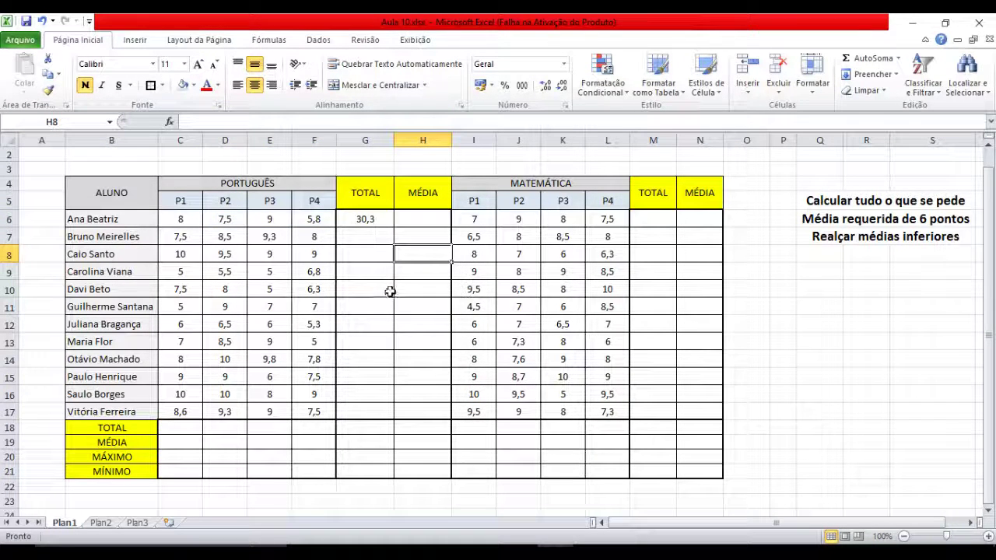
click(380, 225)
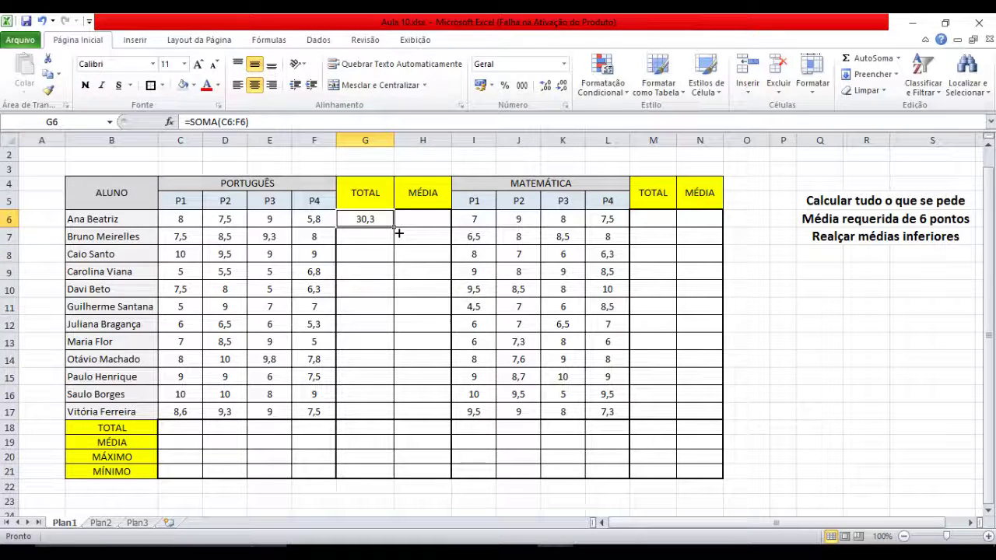
drag(394, 231, 395, 420)
click(422, 288)
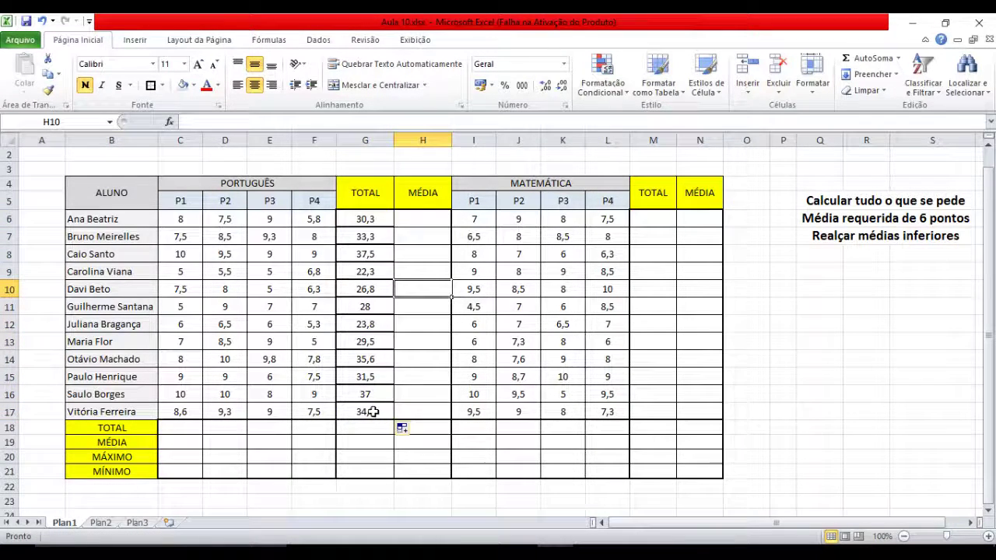
Check the total formulas, then enter =MÉDIA(C6:F6) in H6 for the first student's average
click(361, 243)
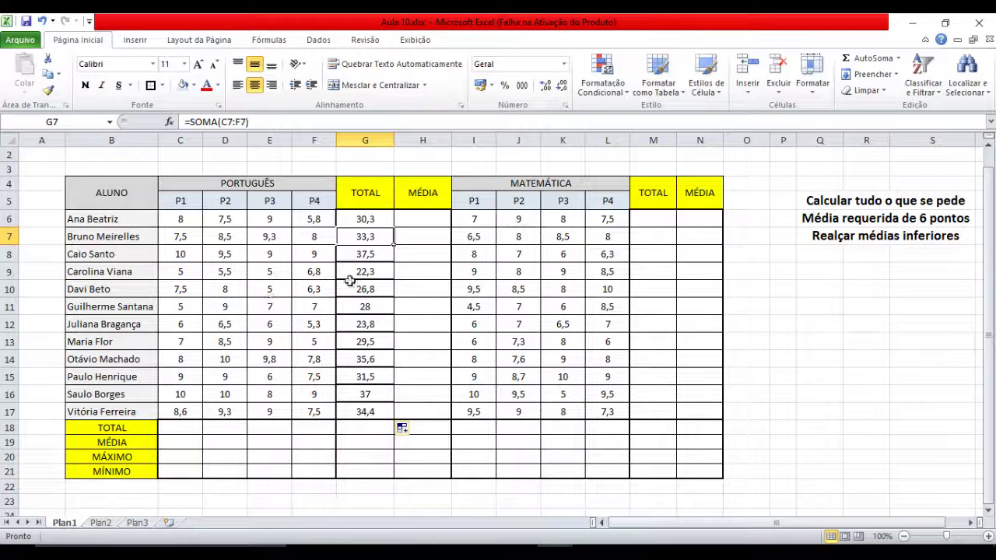
click(365, 311)
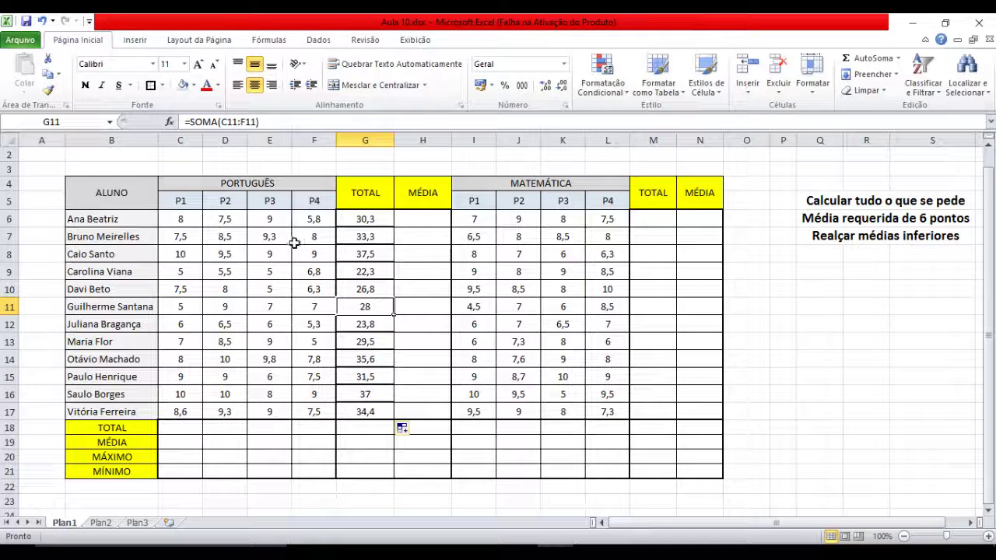
click(410, 224)
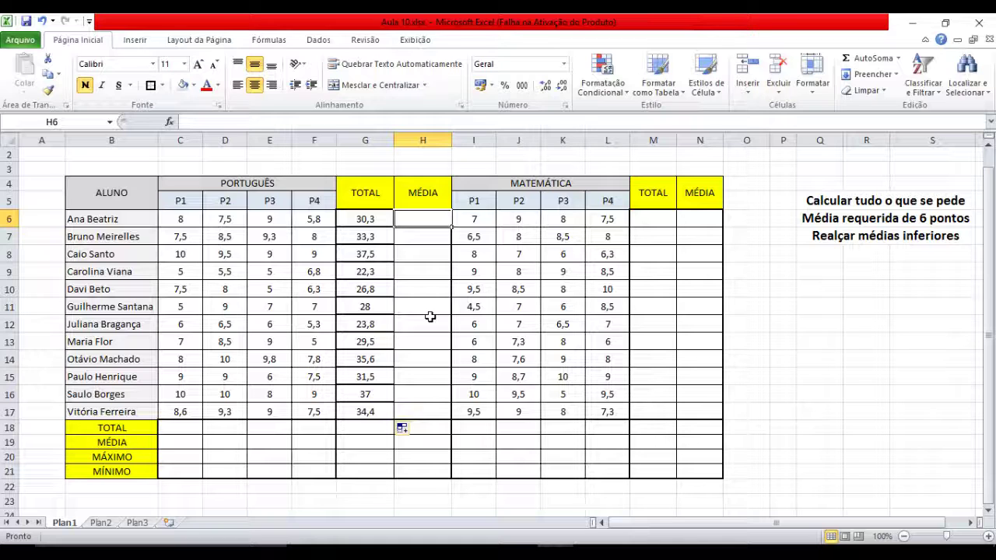
text(=)
text(m)
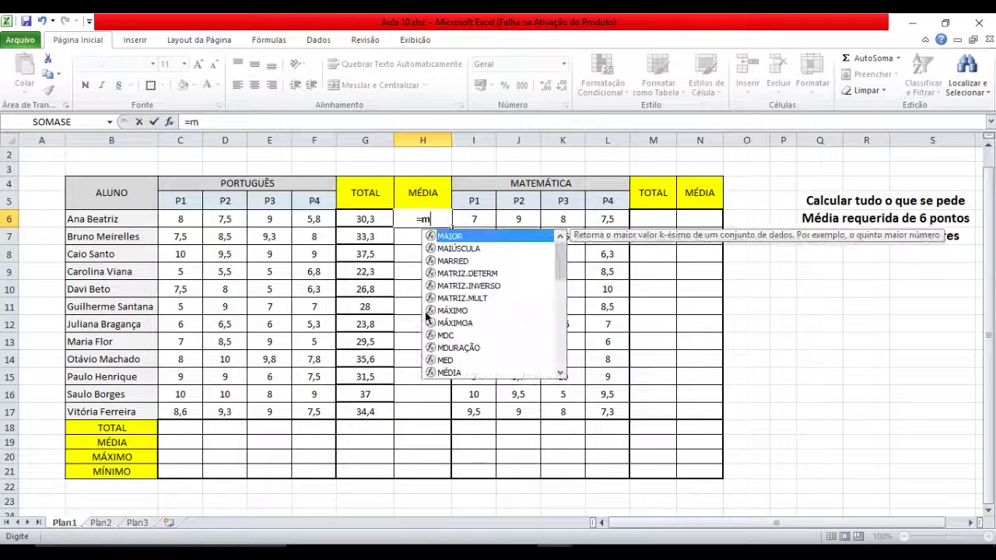
text(é)
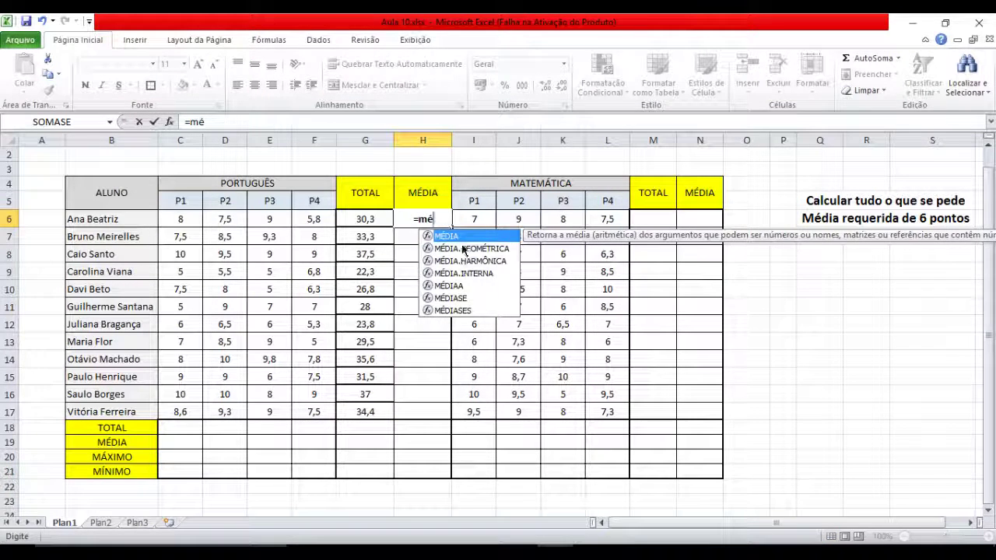
key(Tab)
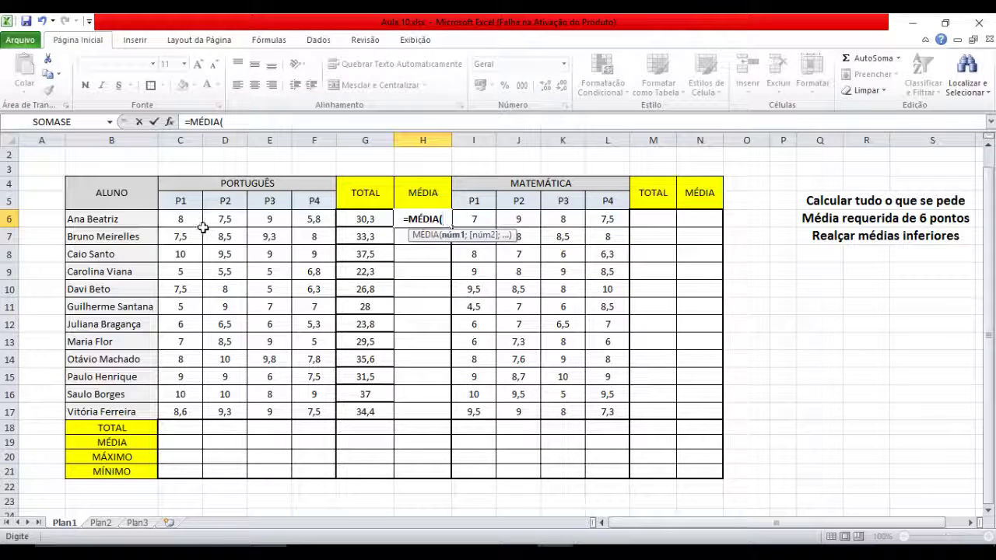
drag(190, 222, 302, 222)
key(Return)
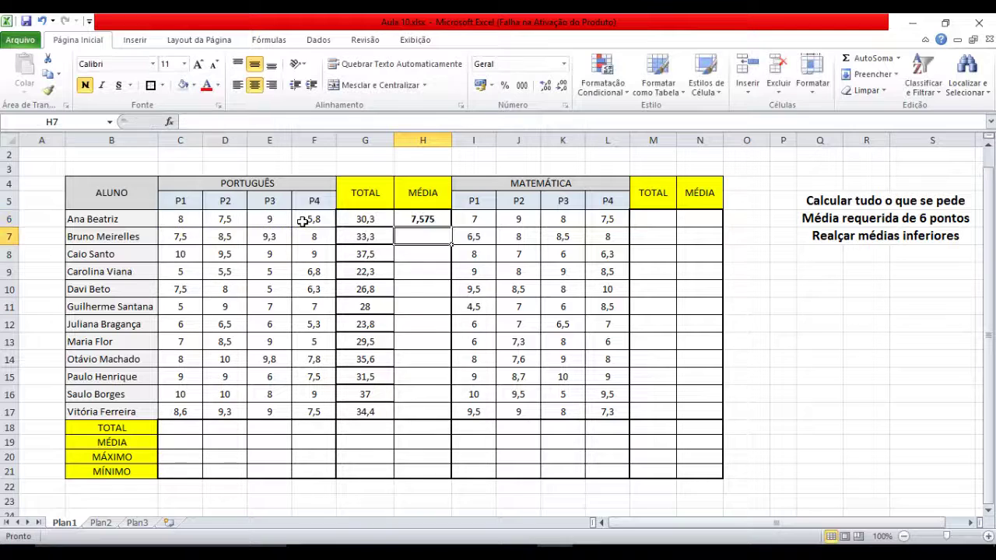
Fill the H6 average formula down through H17
click(405, 219)
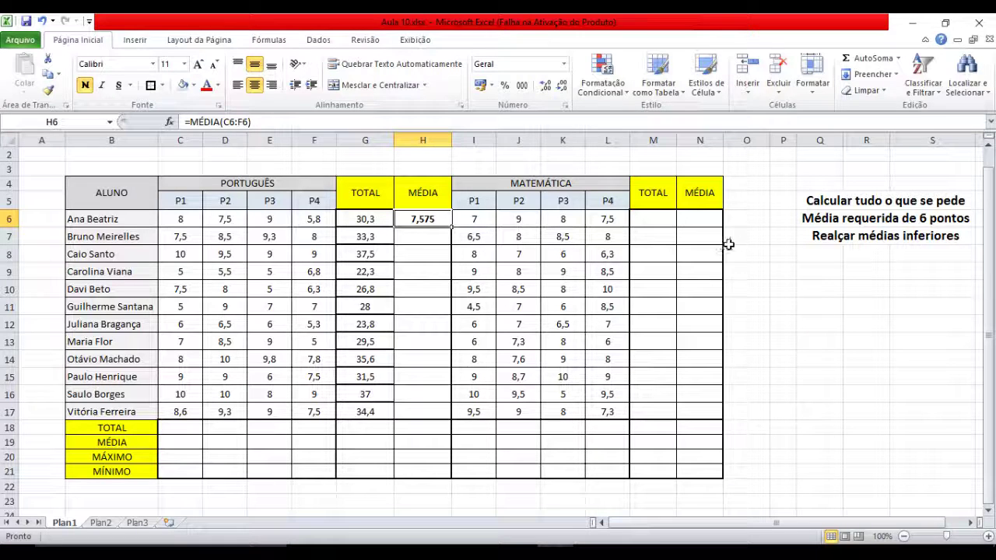
click(444, 252)
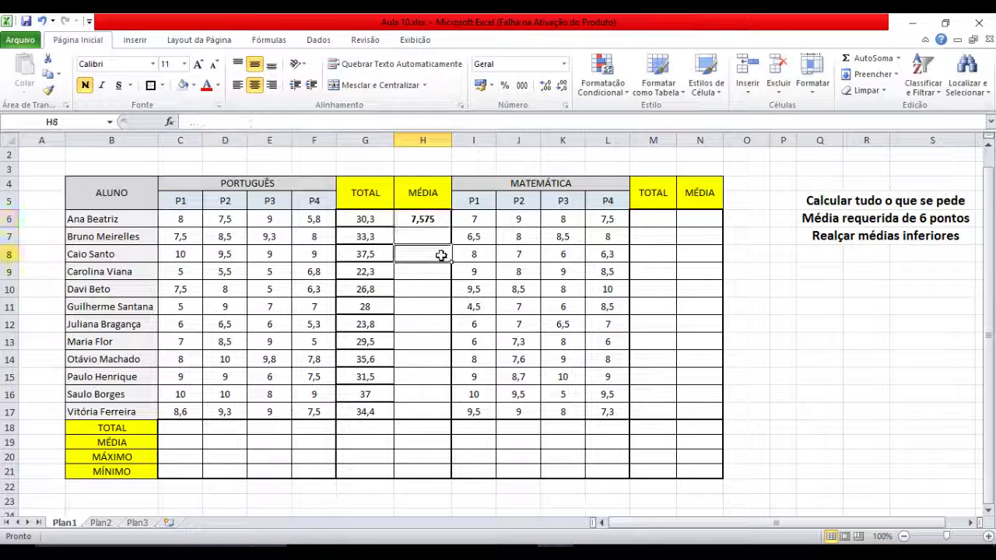
click(695, 271)
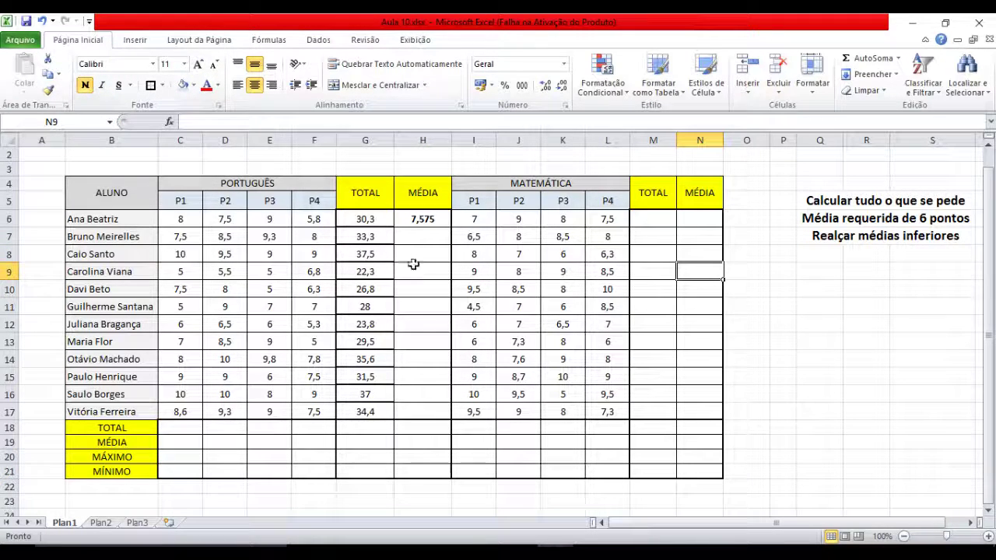
click(424, 222)
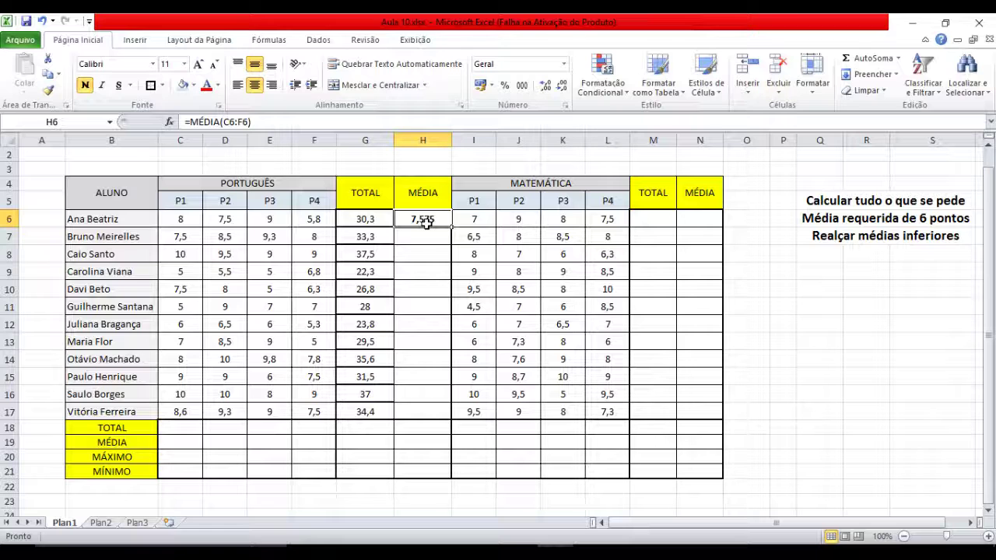
drag(451, 227, 455, 423)
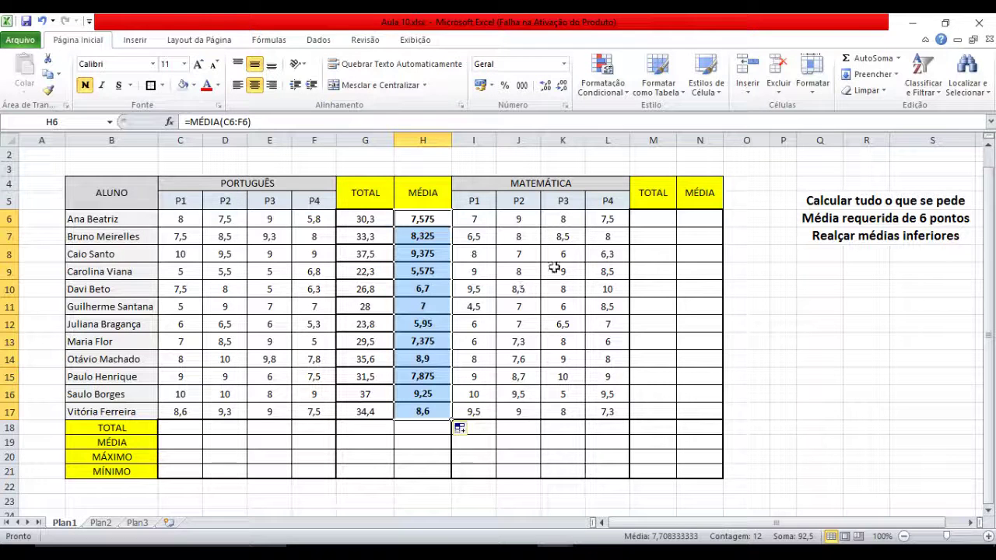
click(651, 222)
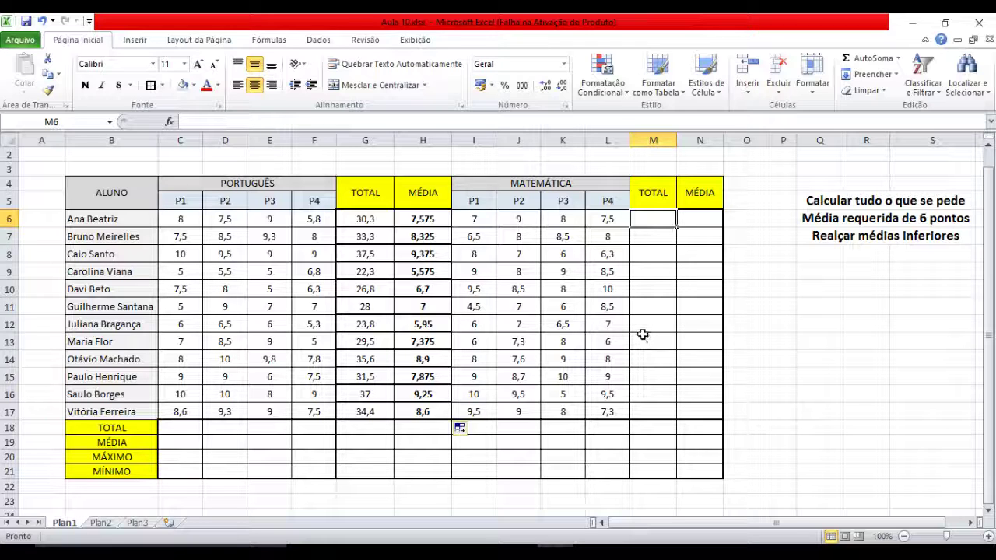
Enter =SOMA(I6:L6) in the Matemática TOTAL cell and fill it down the column
text(=)
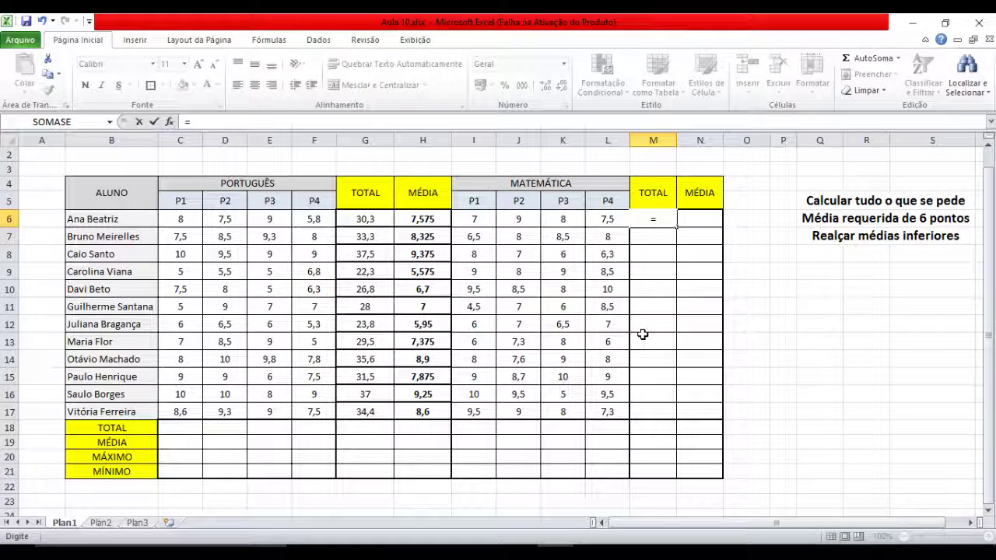
text(som)
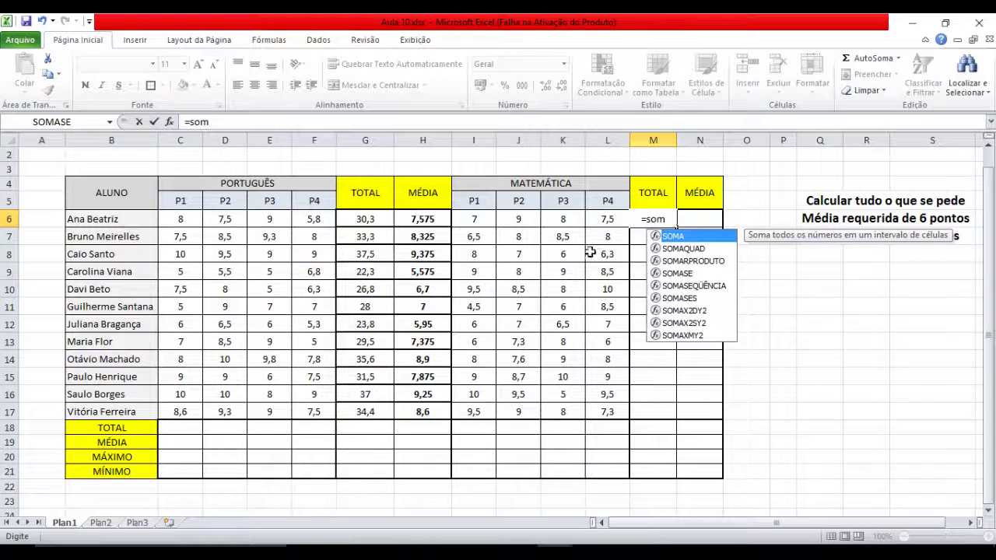
double_click(673, 237)
drag(479, 220, 605, 226)
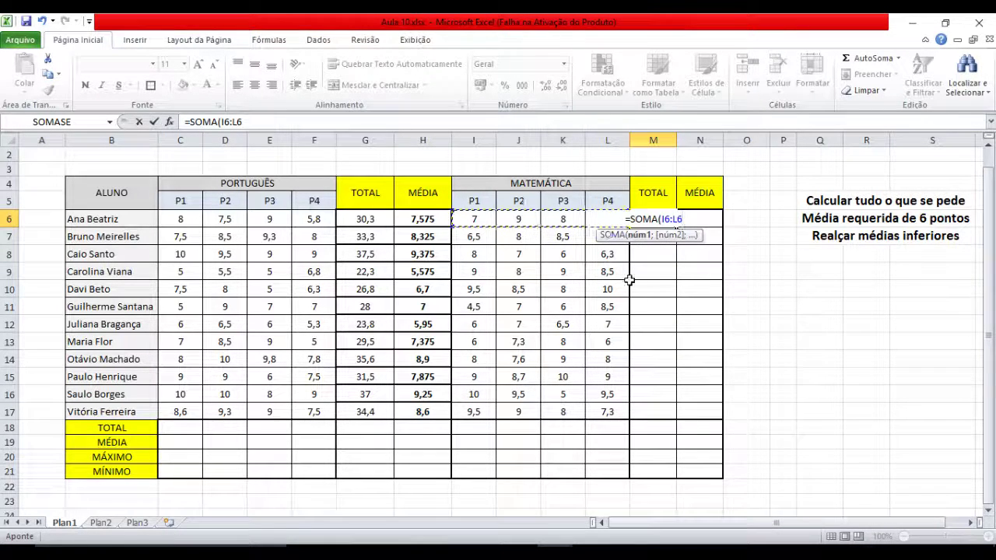
key(Return)
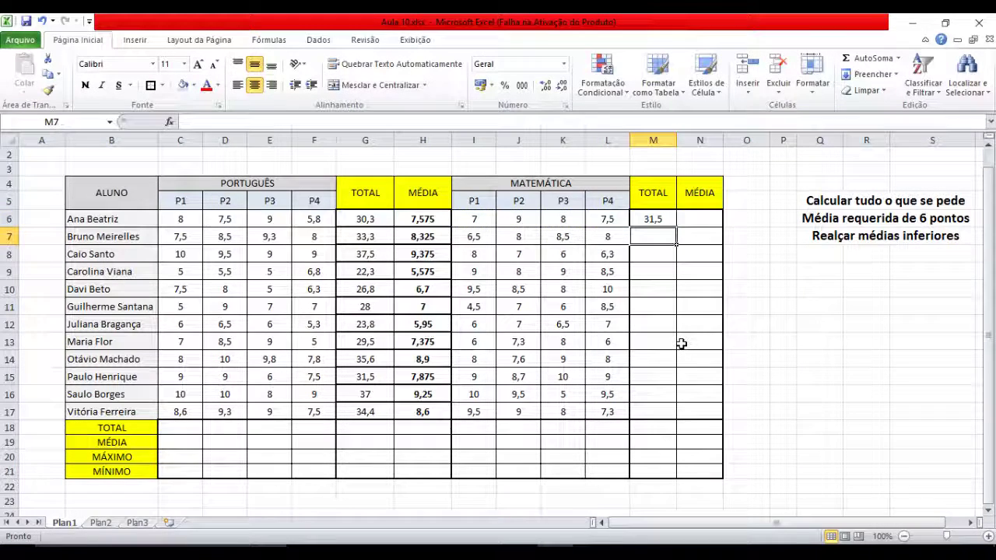
click(665, 219)
mouse_move(676, 228)
mouse_down()
mouse_move(687, 291)
mouse_move(678, 411)
mouse_up()
Enter =MÉDIA(I6:L6) in N6 and fill it down through N17
click(689, 226)
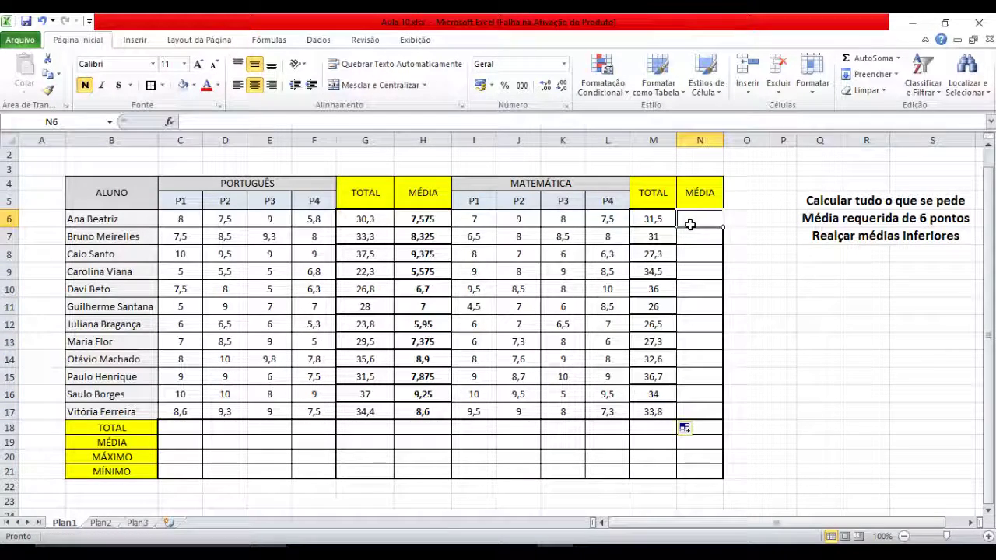
text(=méd)
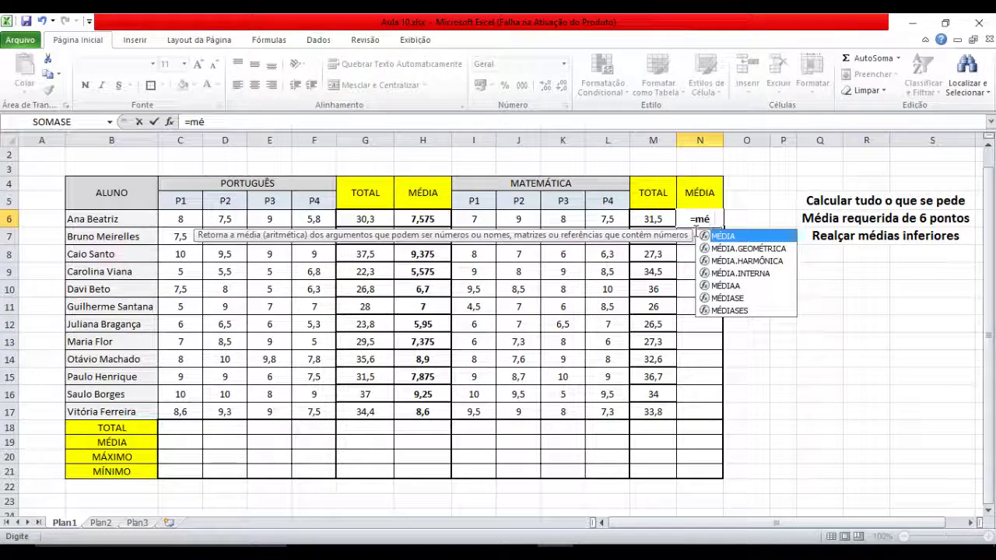
key(Tab)
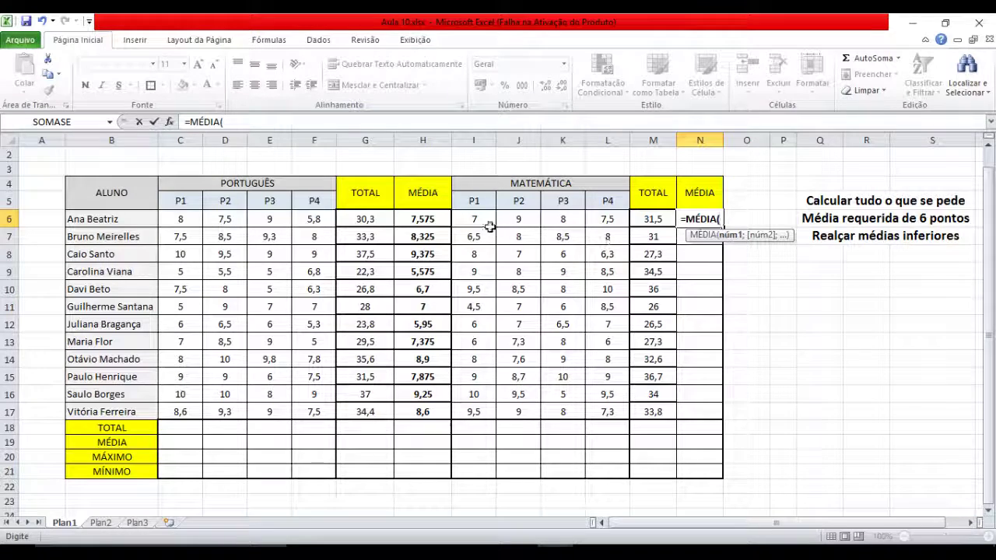
drag(474, 220, 607, 224)
key(Return)
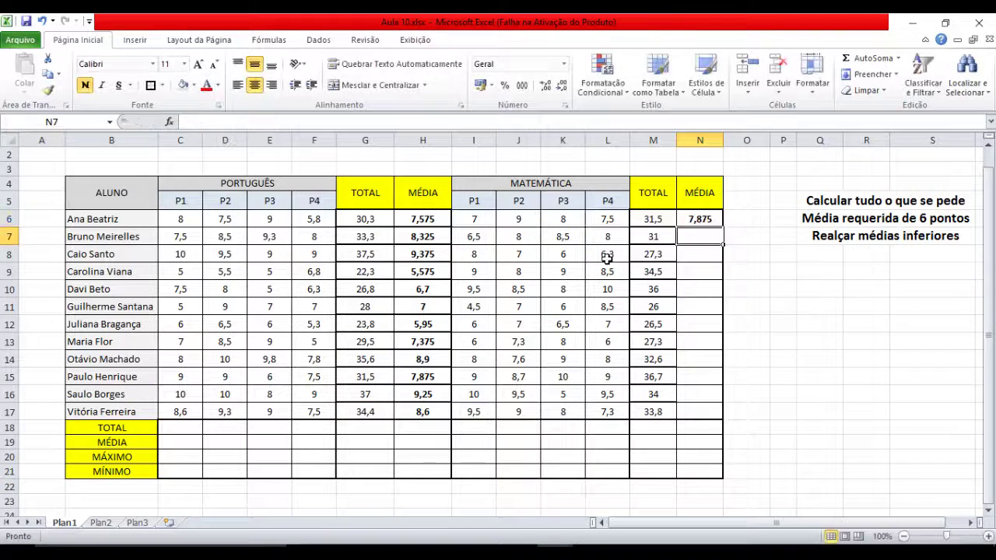
click(699, 221)
drag(723, 228, 728, 421)
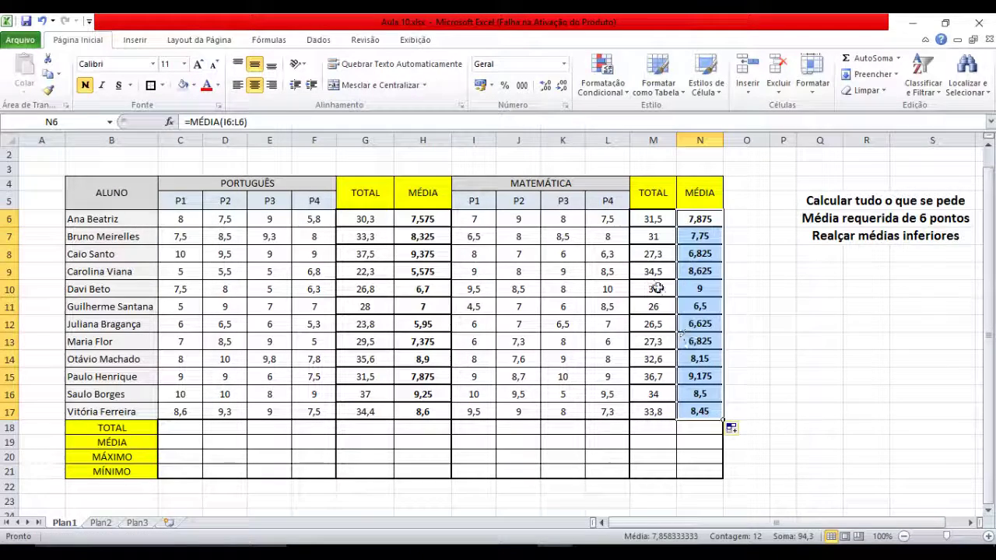
click(700, 288)
Check the Matemática total and average formulas around row 11
click(669, 315)
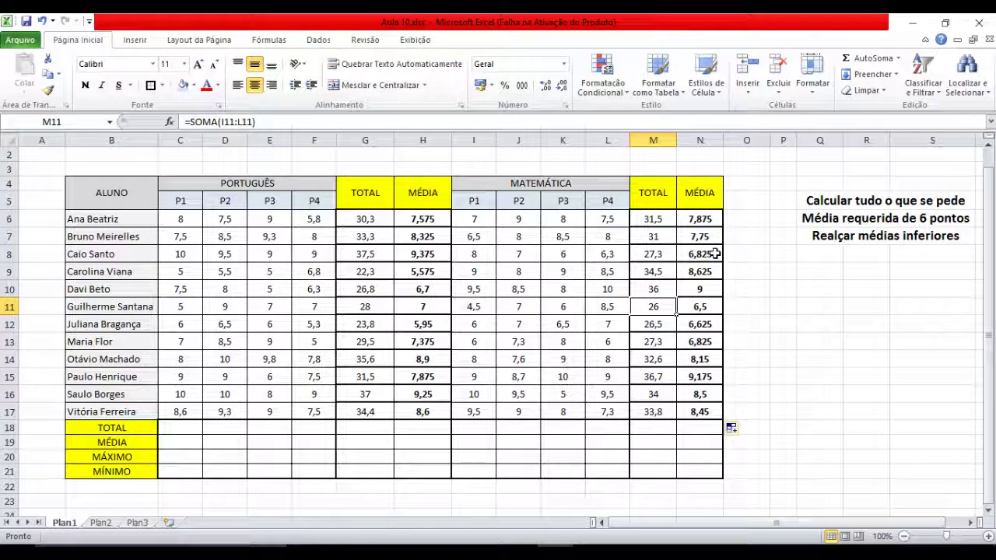
key(Up)
key(Up)
key(Up)
key(Right)
key(Down)
key(Down)
key(Down)
key(Down)
key(Down)
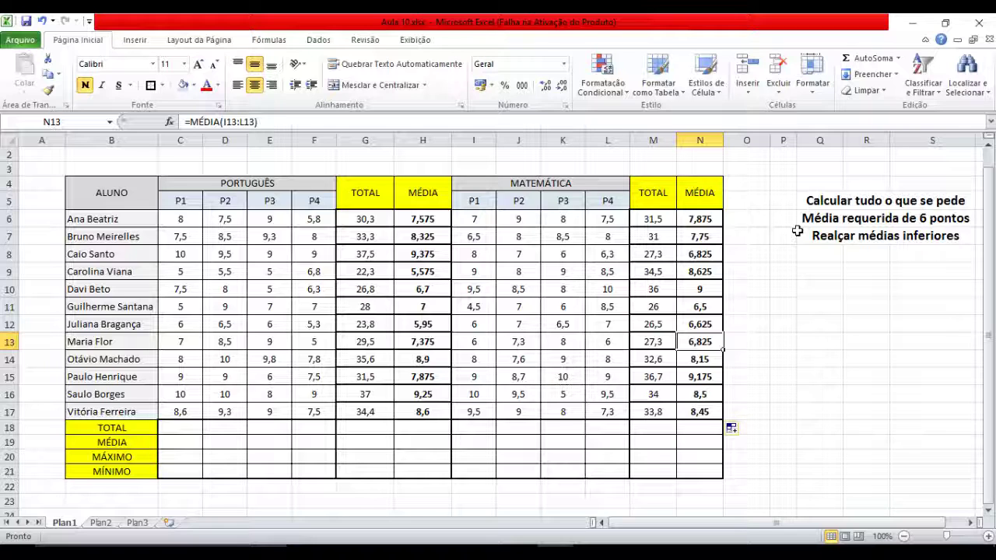
Select H6:H17 and N6:N17 and create a 'less than 6' conditional formatting rule
click(441, 221)
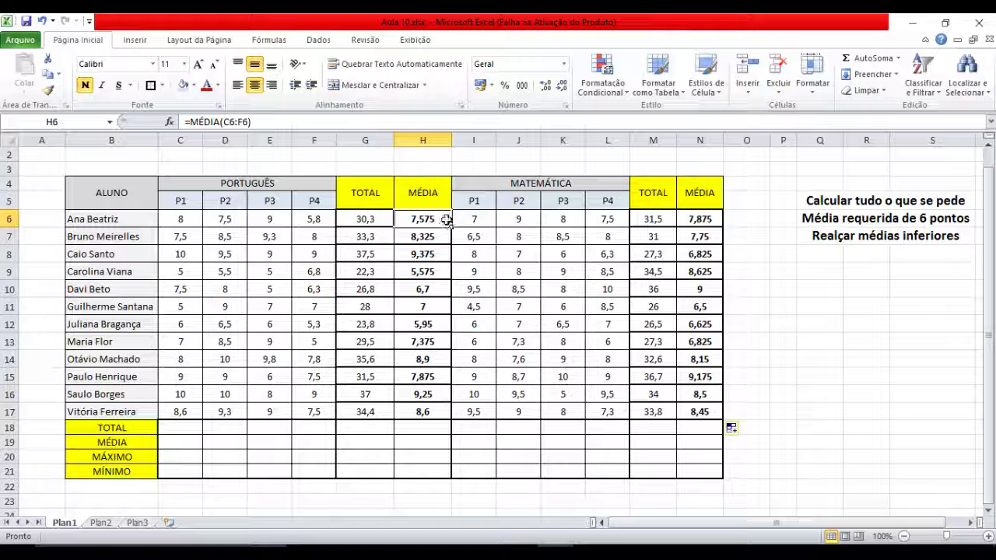
drag(446, 220, 444, 411)
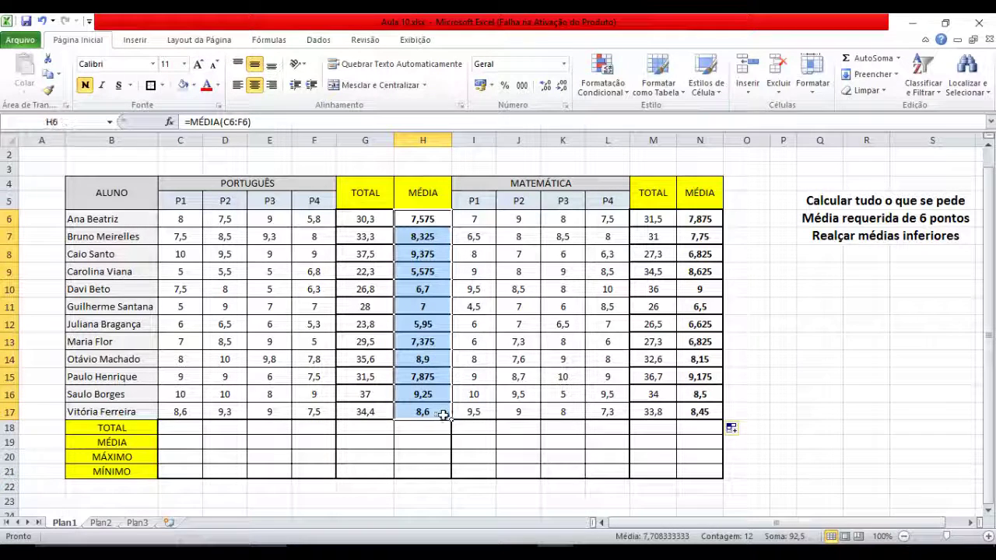
drag(704, 220, 716, 414)
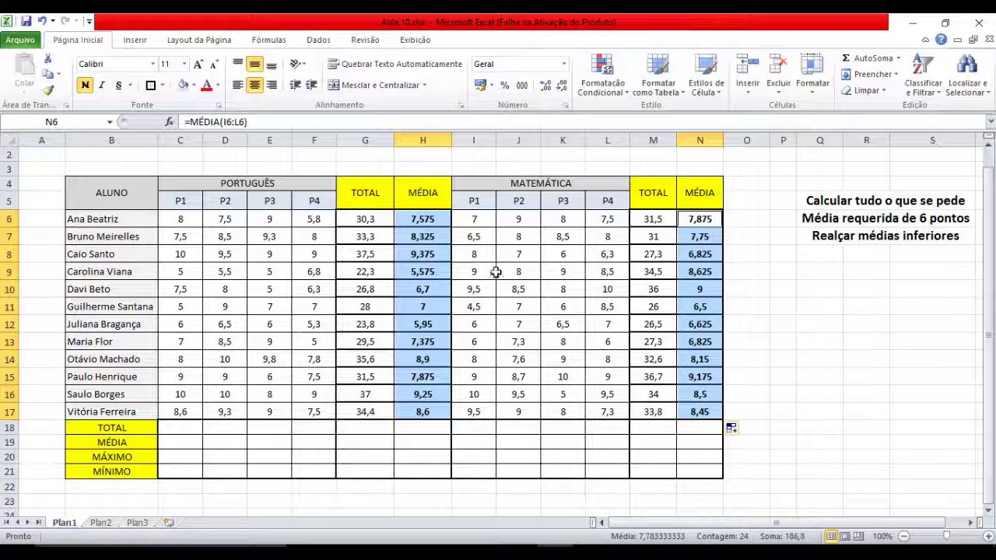
click(615, 95)
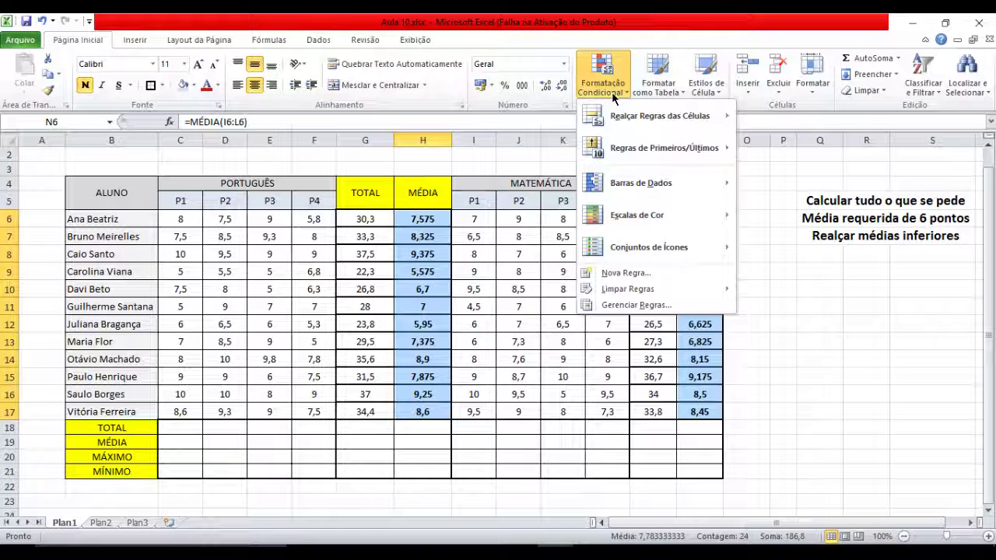
mouse_move(630, 116)
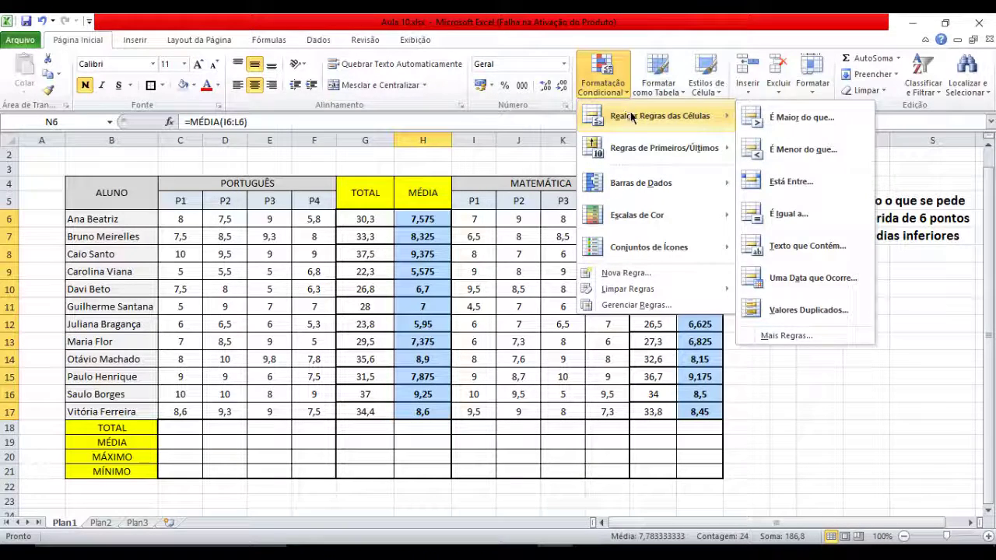
click(786, 151)
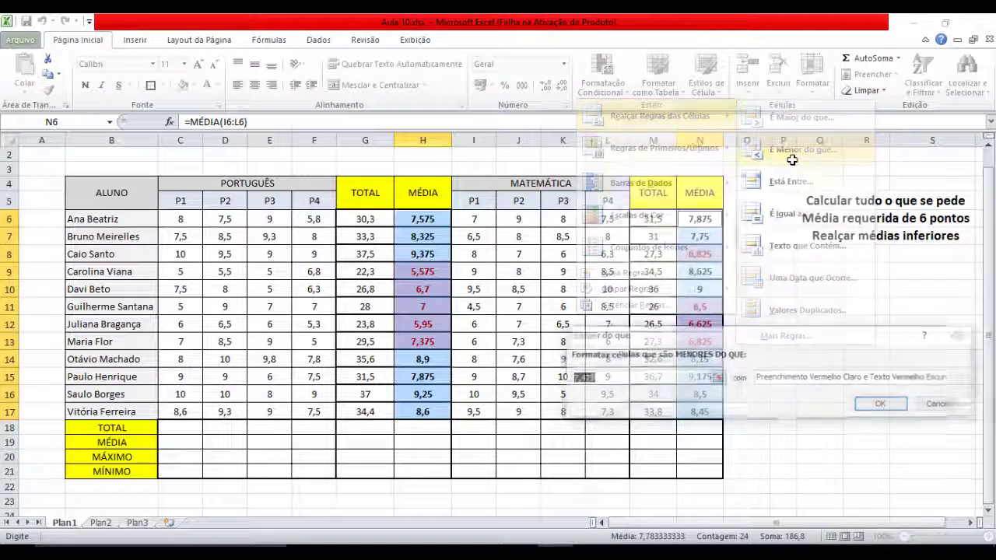
click(643, 378)
double_click(600, 386)
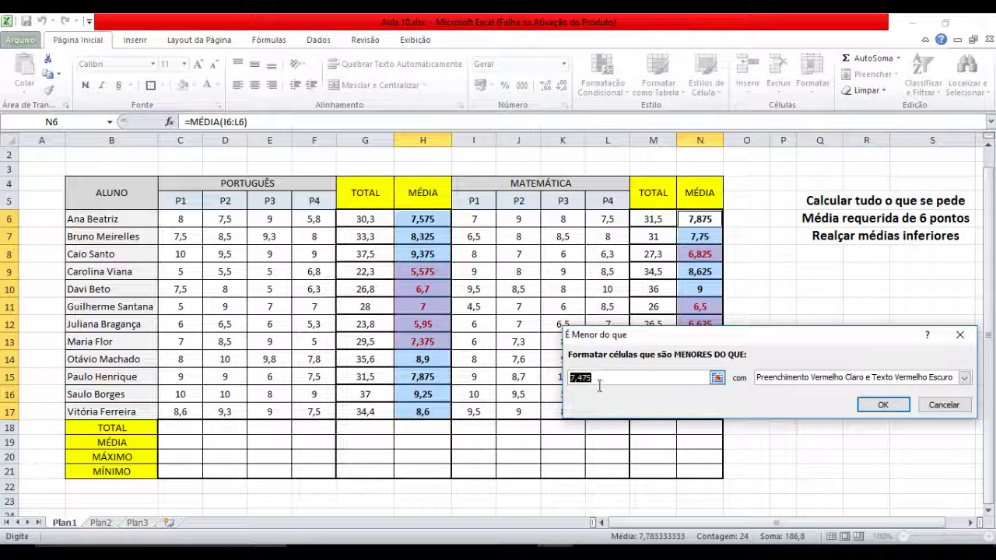
text(6)
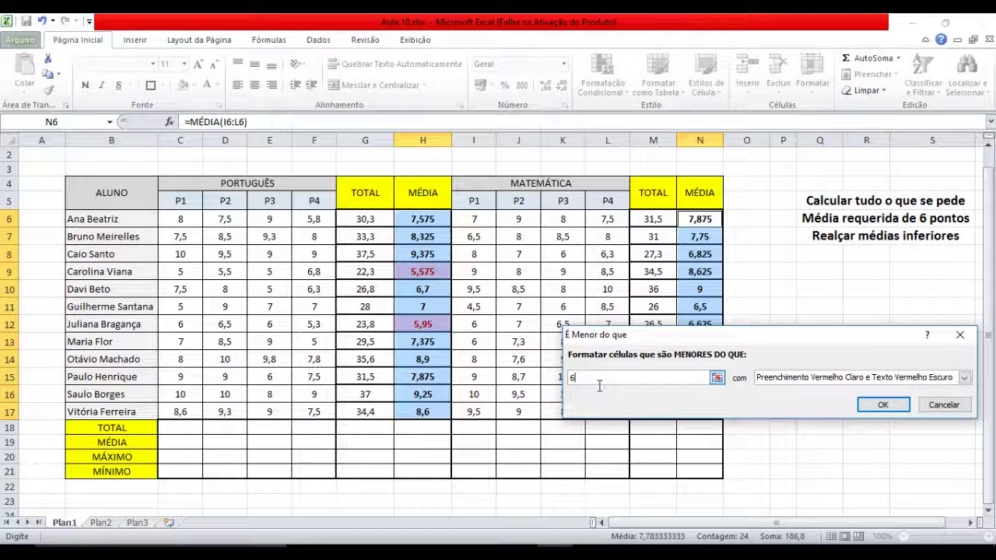
Give the rule a custom format with a mixed coral-red fill colour
click(899, 379)
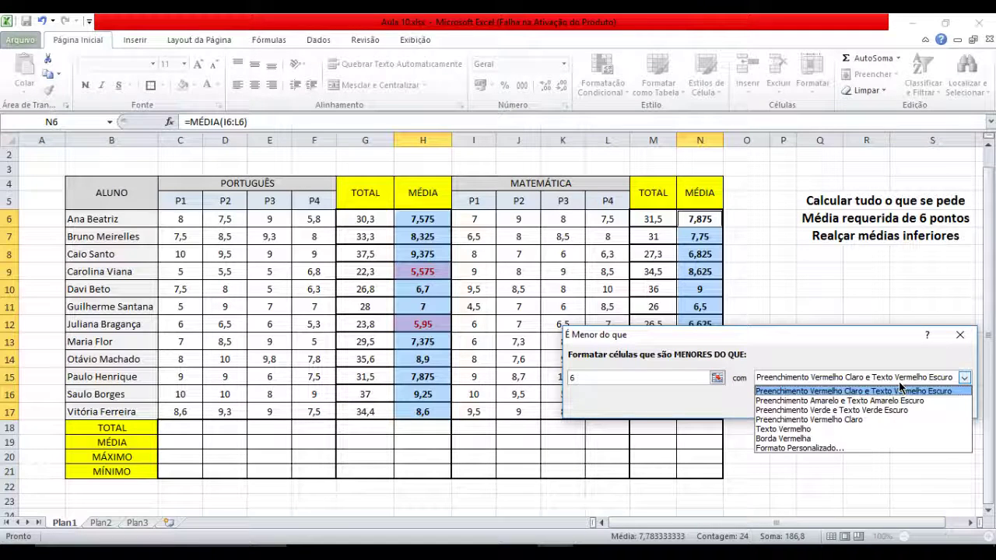
click(844, 448)
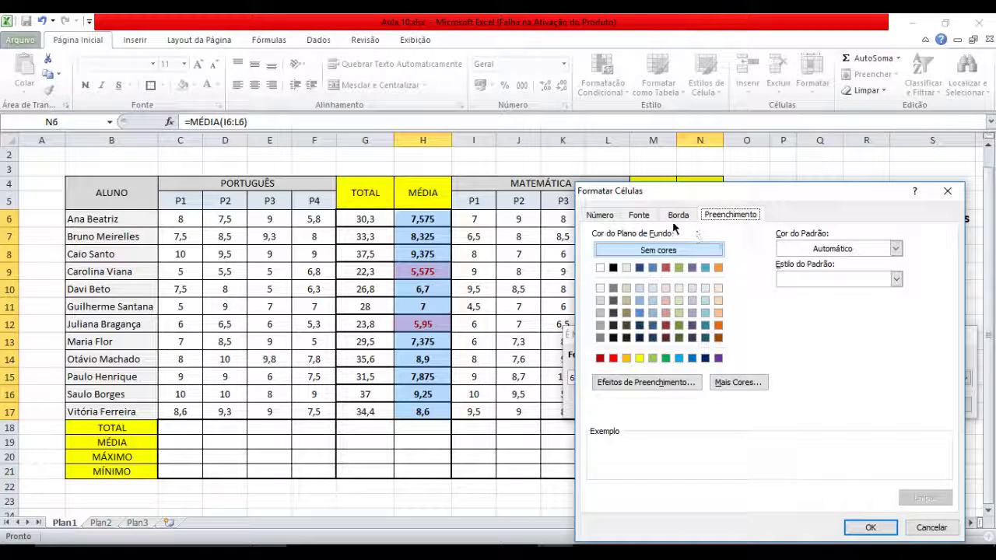
click(610, 216)
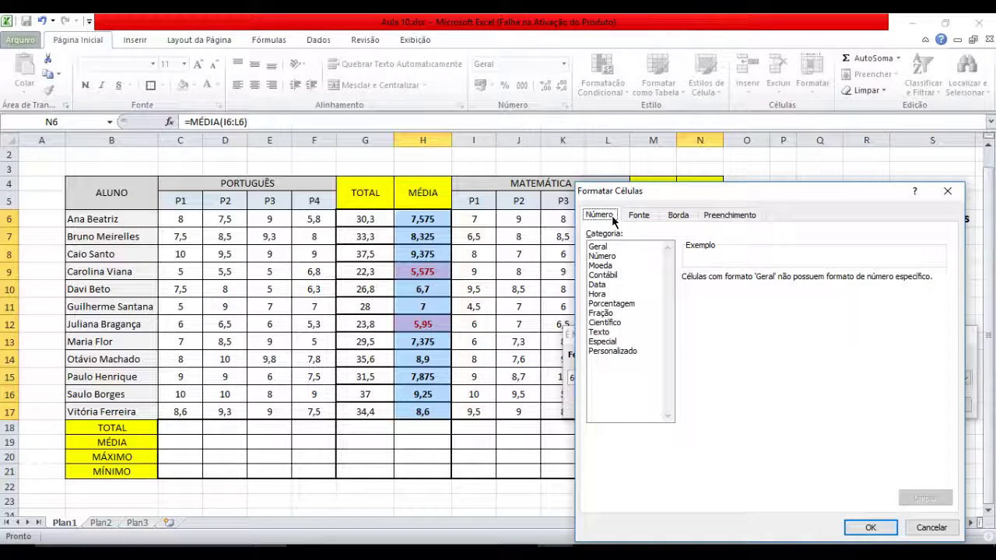
click(722, 219)
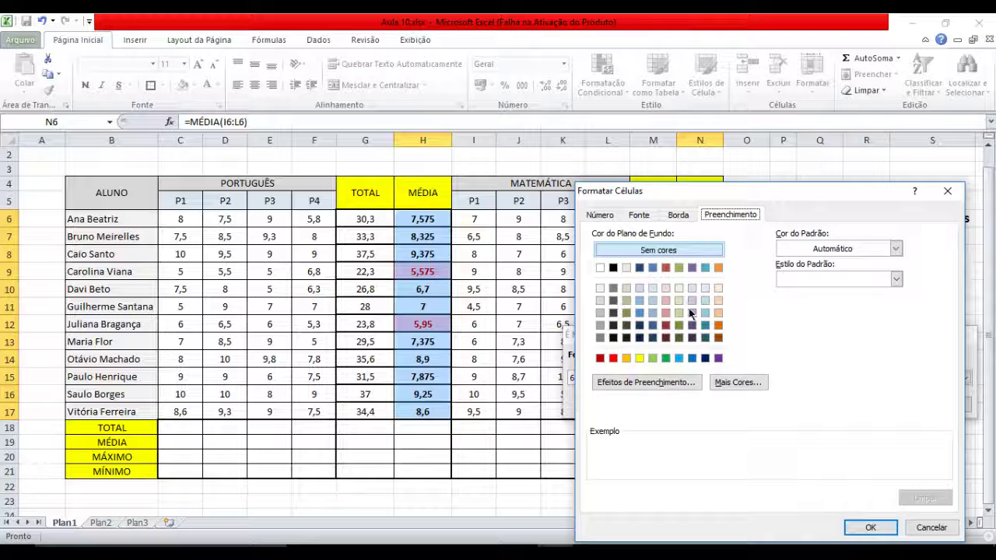
click(738, 382)
click(720, 268)
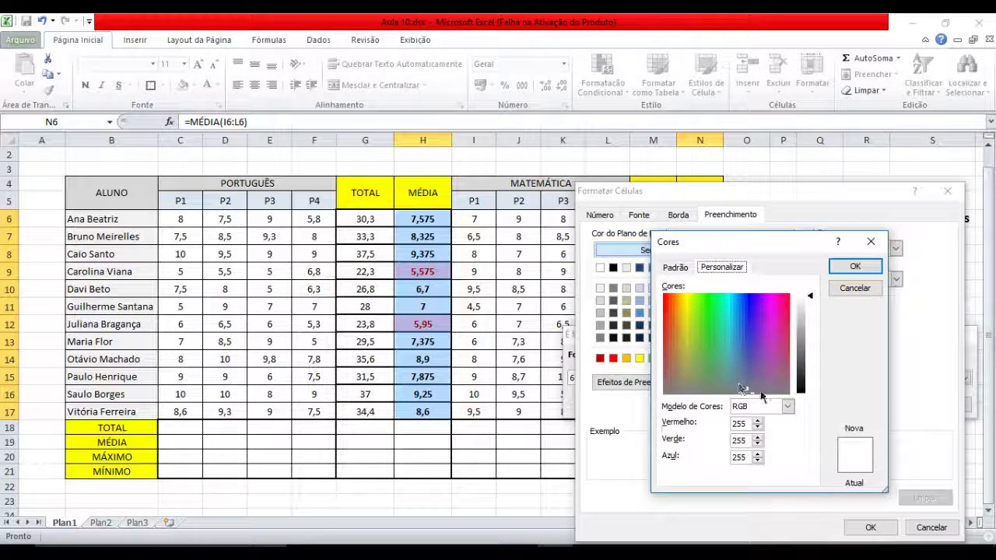
drag(684, 327, 666, 319)
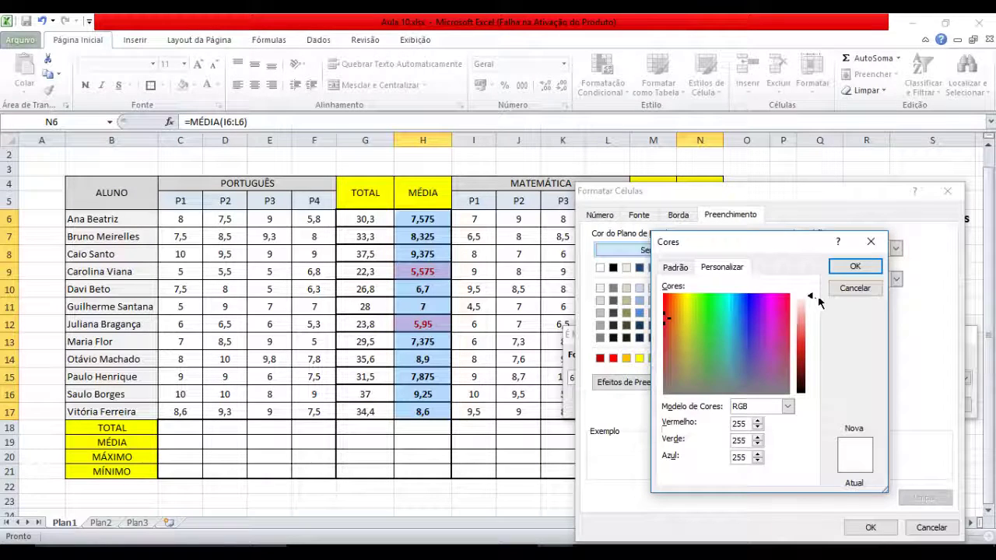
drag(811, 301, 812, 331)
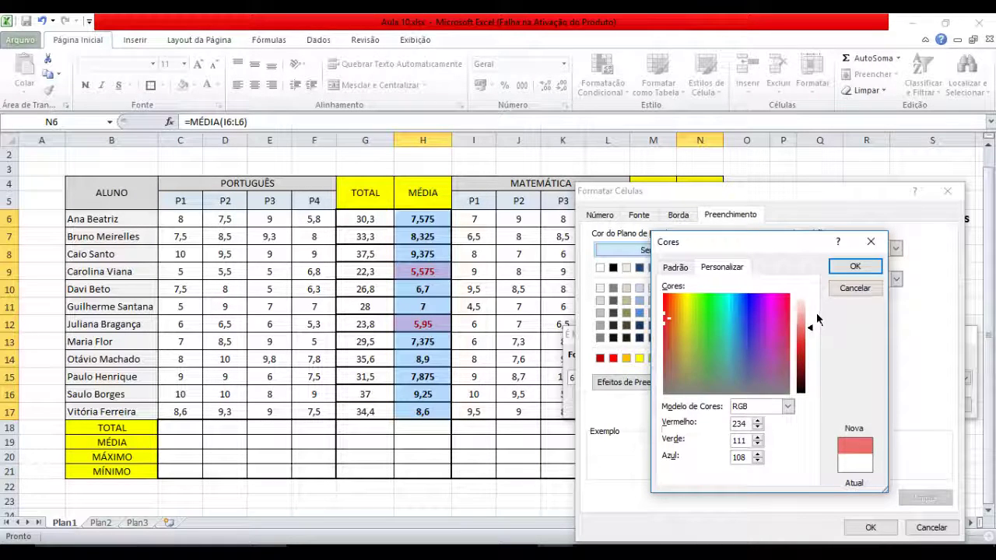
click(854, 266)
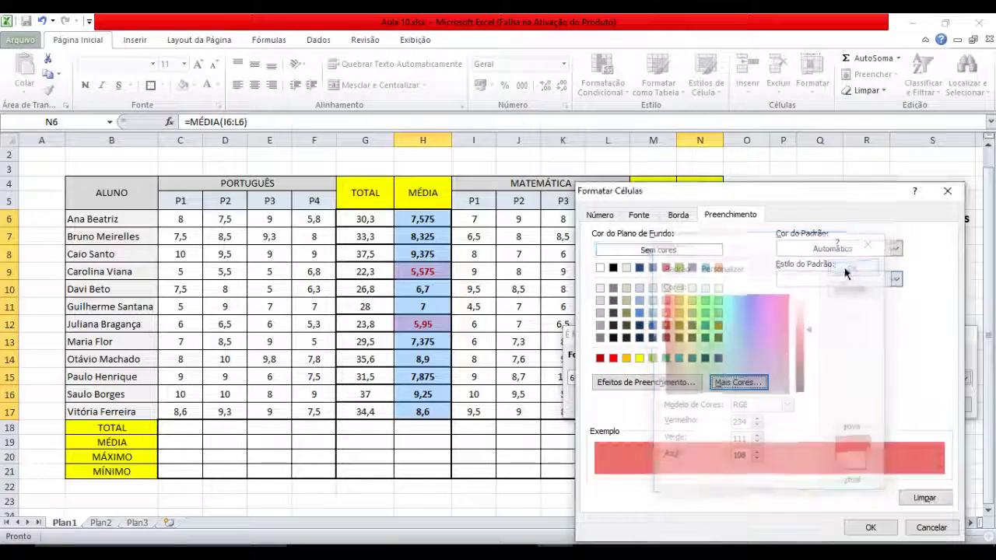
click(883, 528)
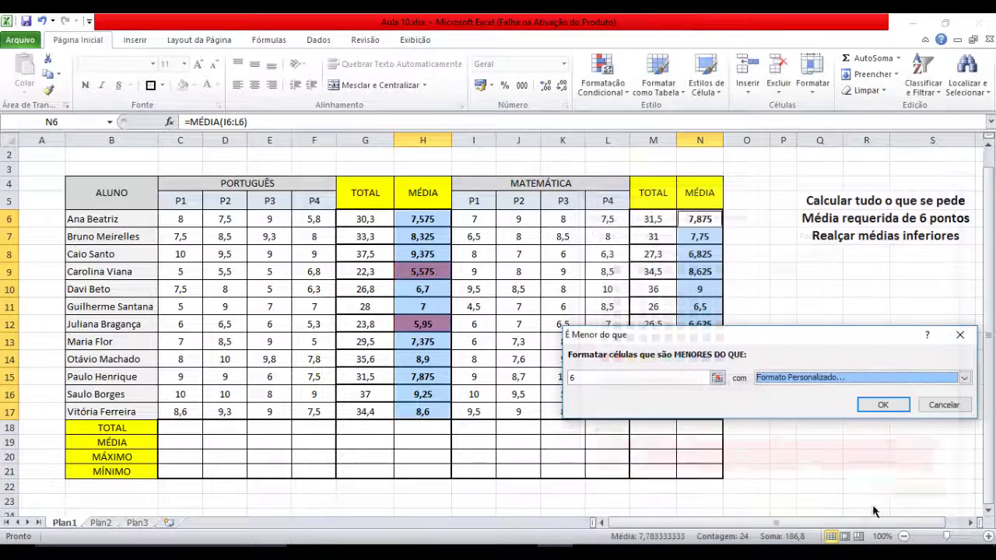
click(883, 406)
Confirm the below-6 highlight rule and move to cell C18 under P1
click(863, 395)
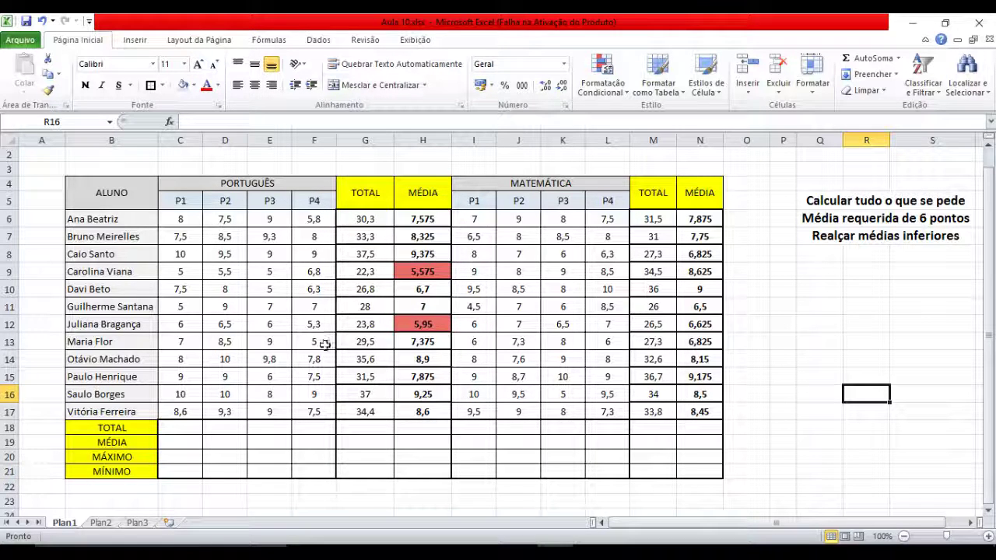
click(195, 432)
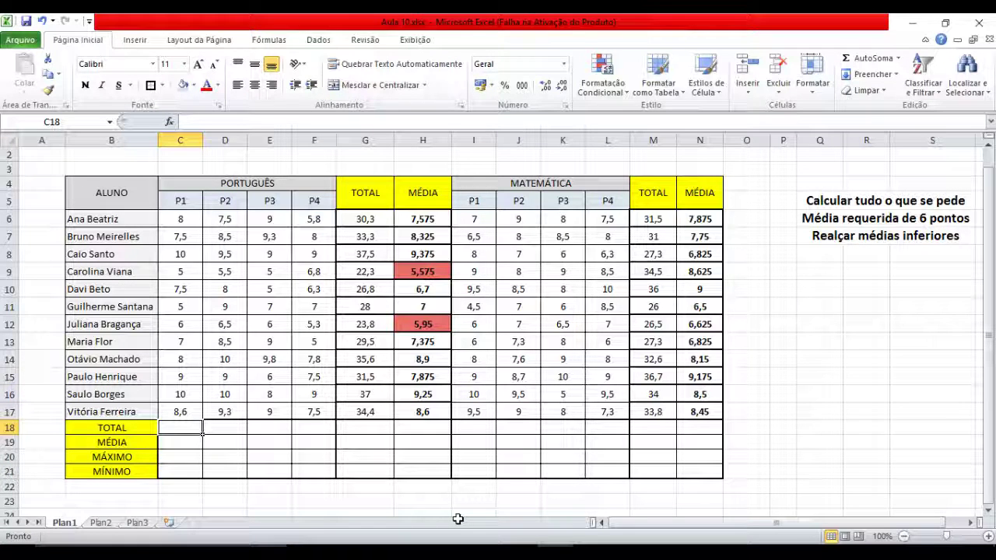
Enter =SOMA(C6:C17) in C18 and fill it across to N18, checking the totals
text(=som)
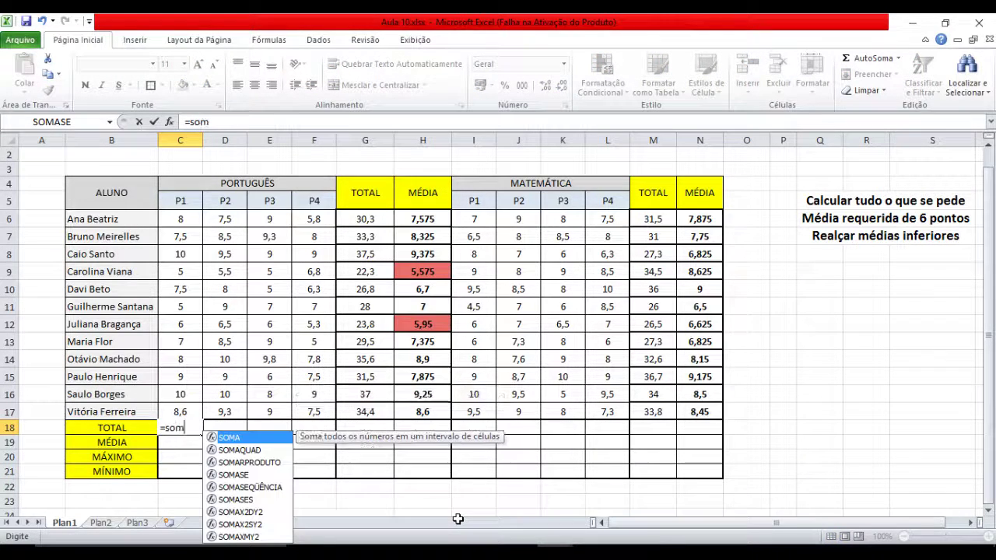
double_click(228, 440)
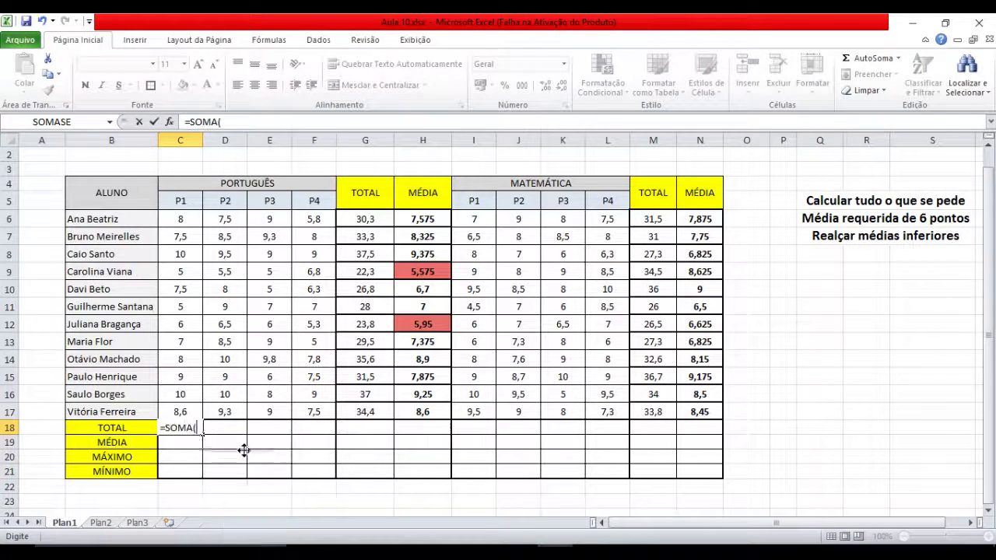
drag(196, 220, 193, 415)
key(Return)
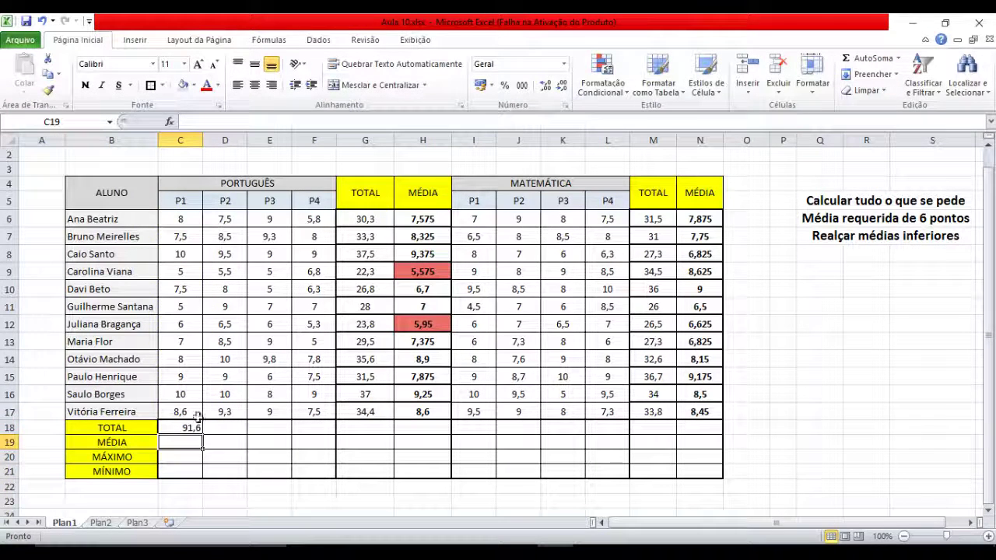
click(190, 428)
drag(202, 432, 714, 439)
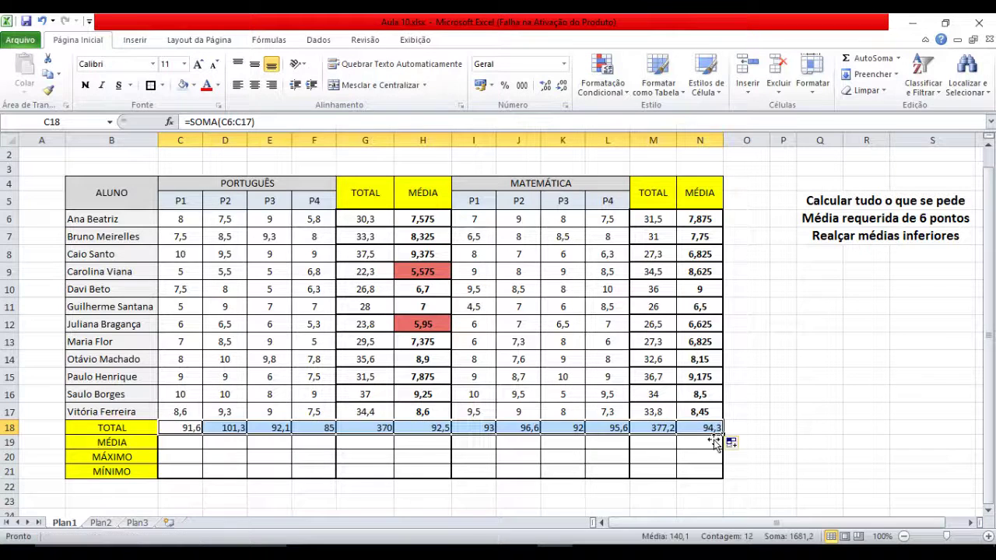
click(194, 433)
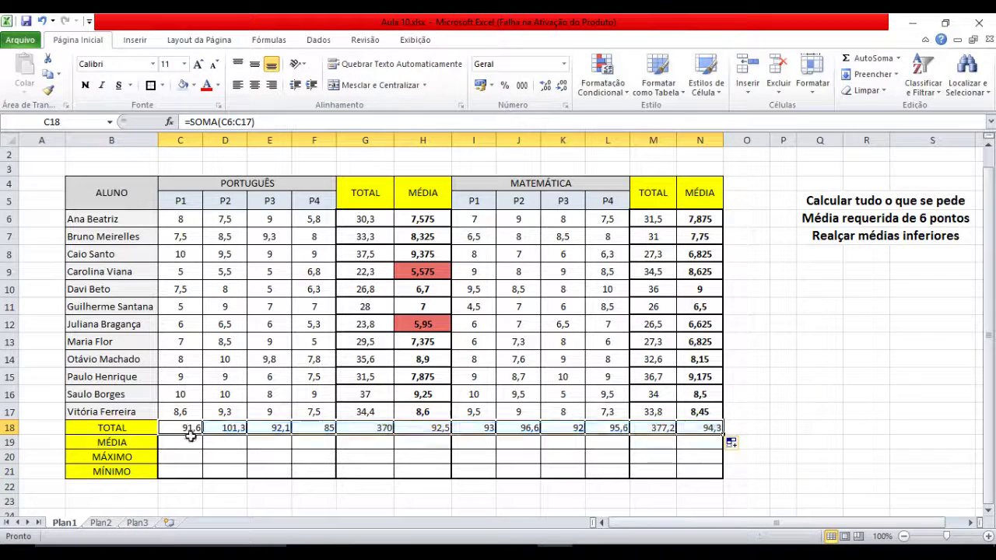
key(Right)
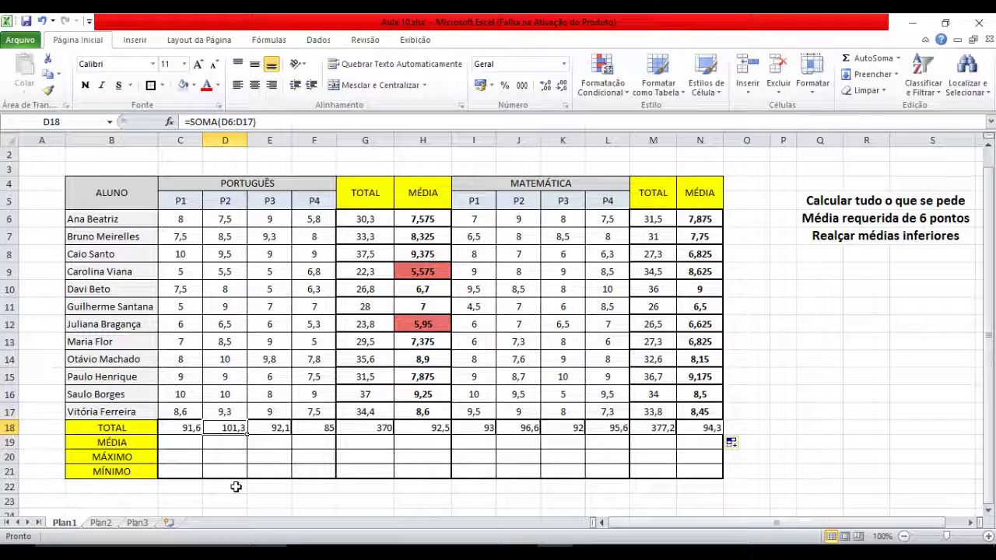
key(Right)
key(Right)
key(Right)
key(Right)
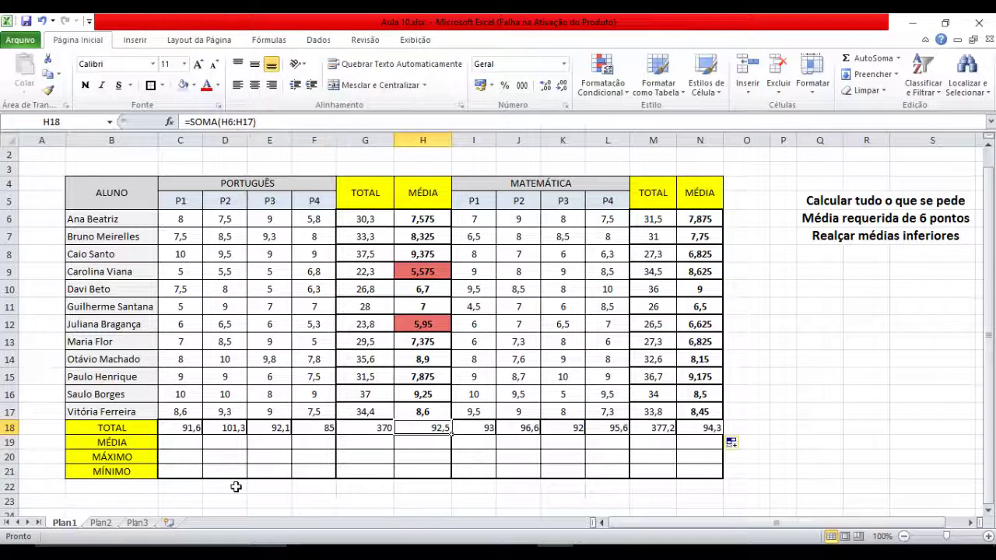
key(Right)
key(Right)
key(Right)
key(Right)
key(Right)
key(Right)
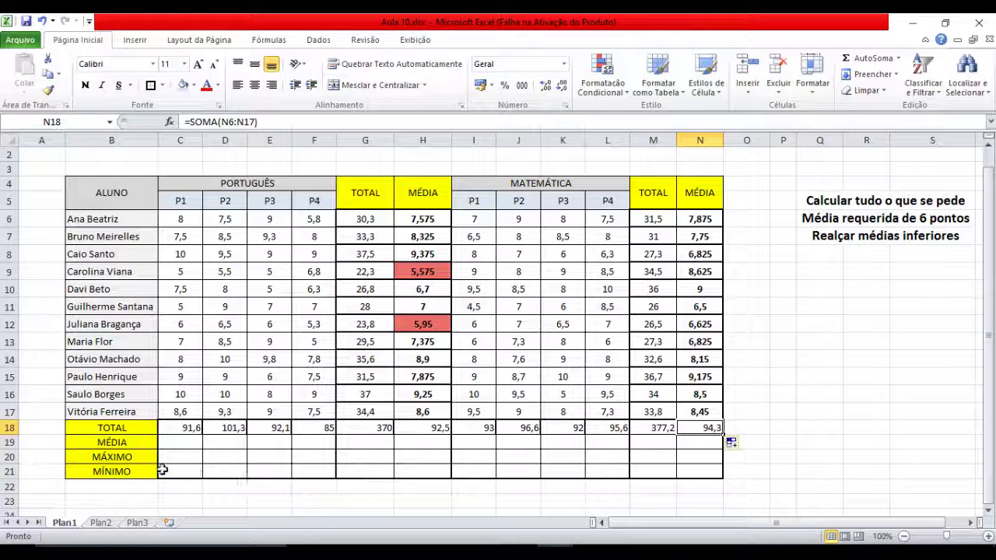
click(172, 447)
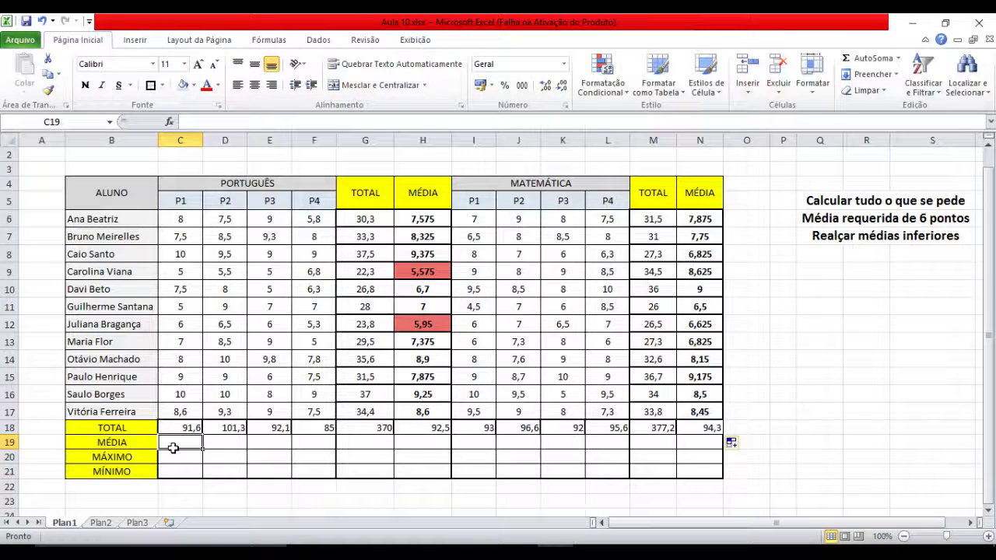
Enter =MÉDIA(C6:C17) in C19 and fill it across to N19
text(=mé)
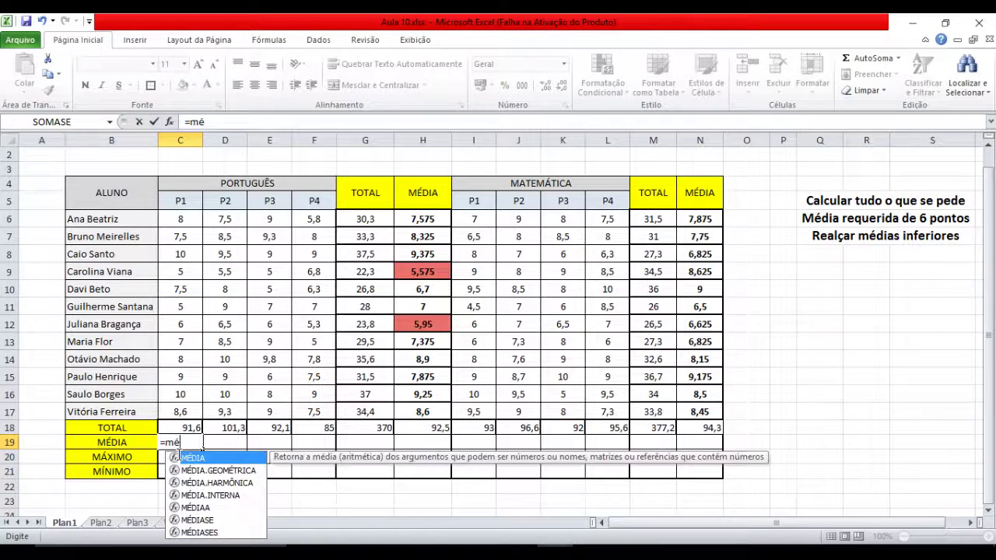
double_click(190, 459)
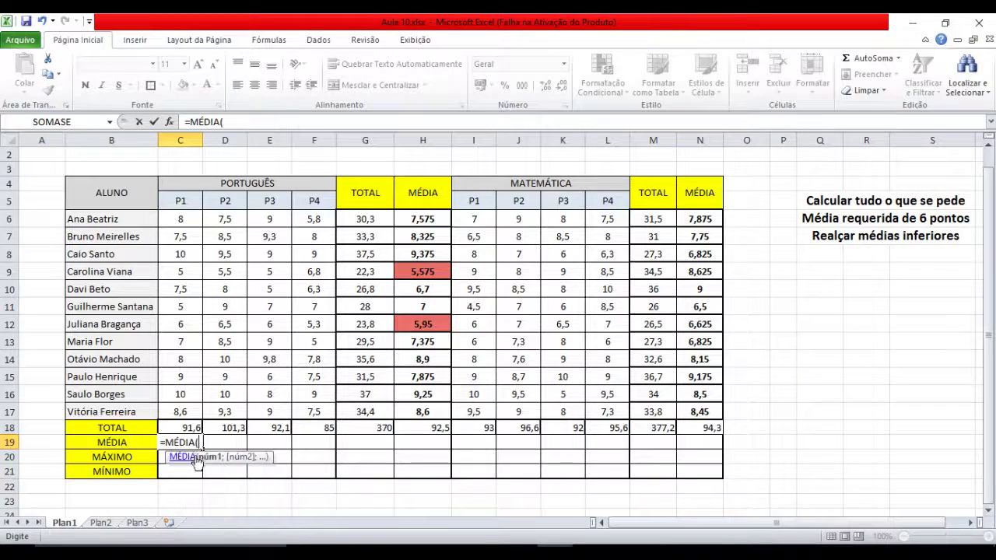
drag(192, 221, 195, 411)
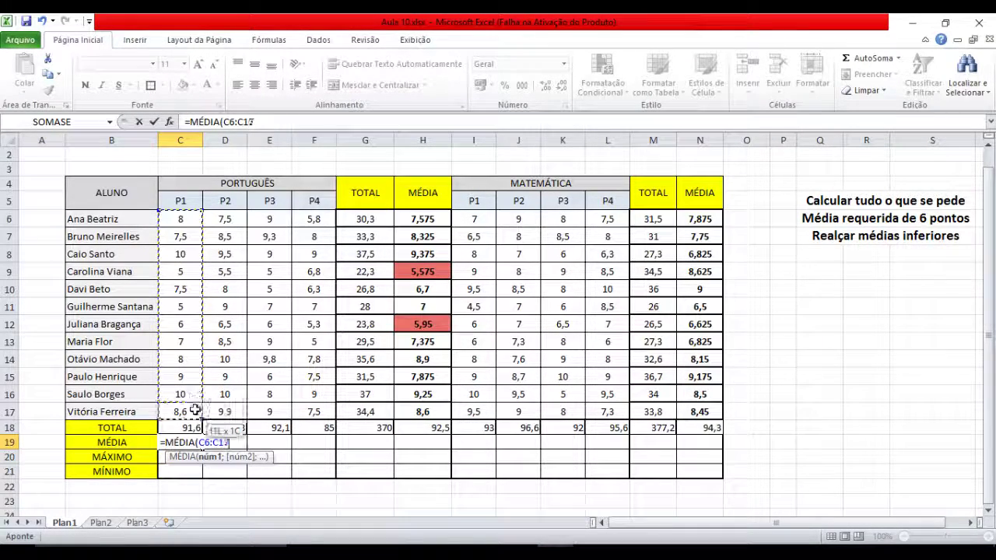
key(Return)
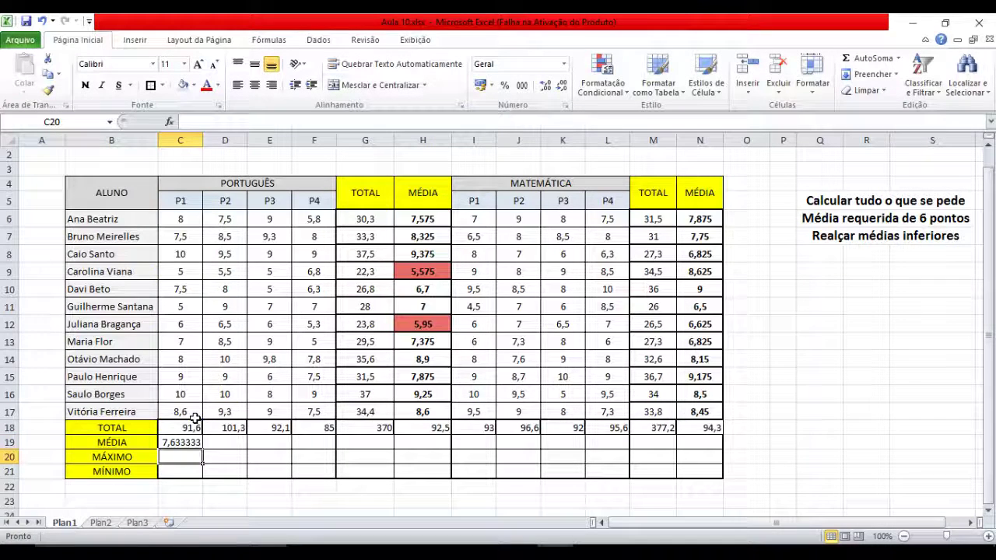
click(193, 442)
drag(204, 450, 615, 449)
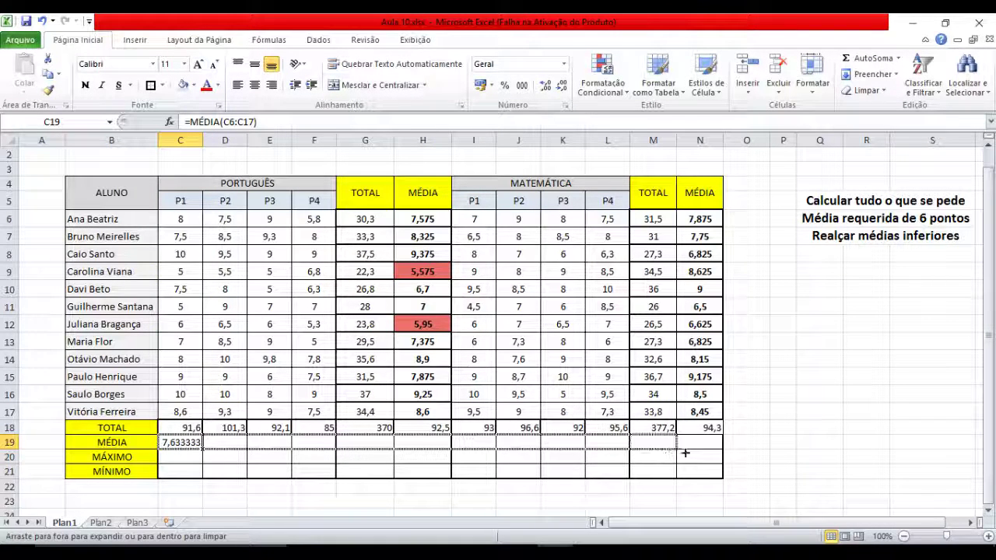
drag(614, 449, 712, 451)
click(327, 487)
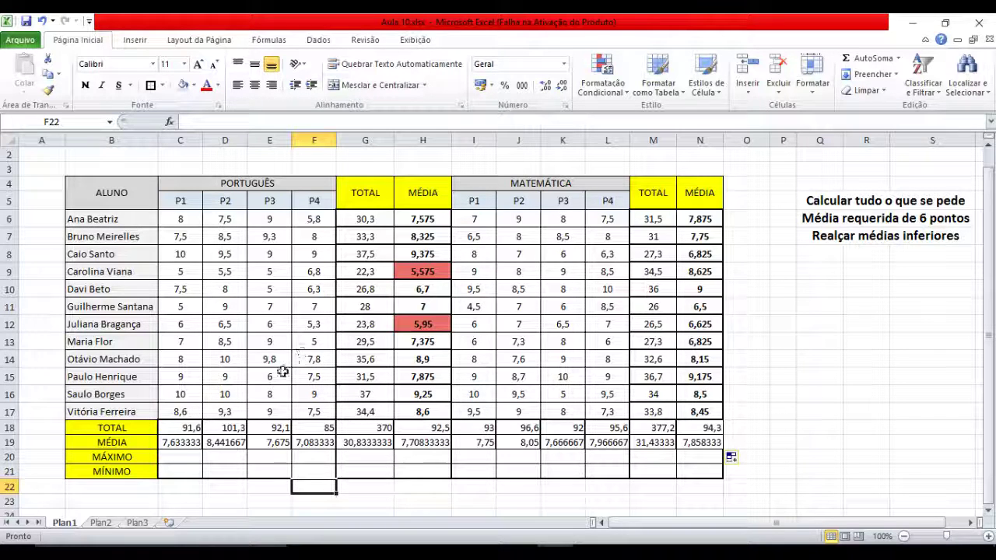
click(185, 462)
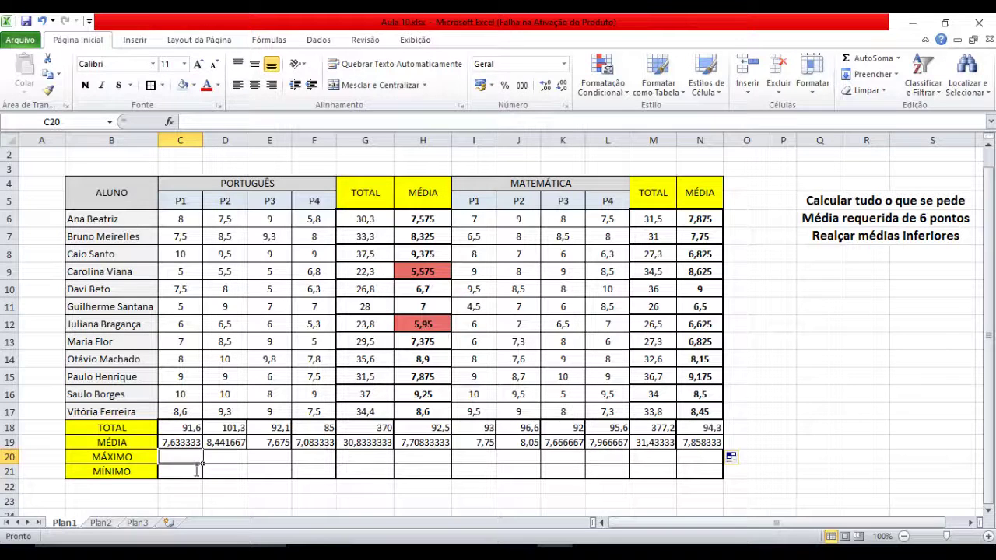
Enter =MÁXIMO(C6:C17) in C20 and fill it across to N20
text(=má)
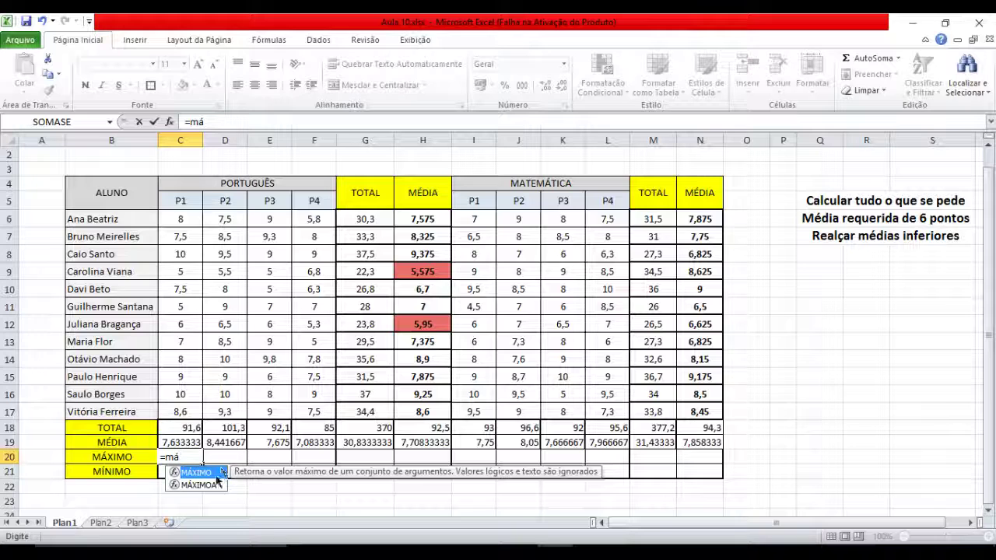
double_click(210, 472)
drag(183, 222, 193, 418)
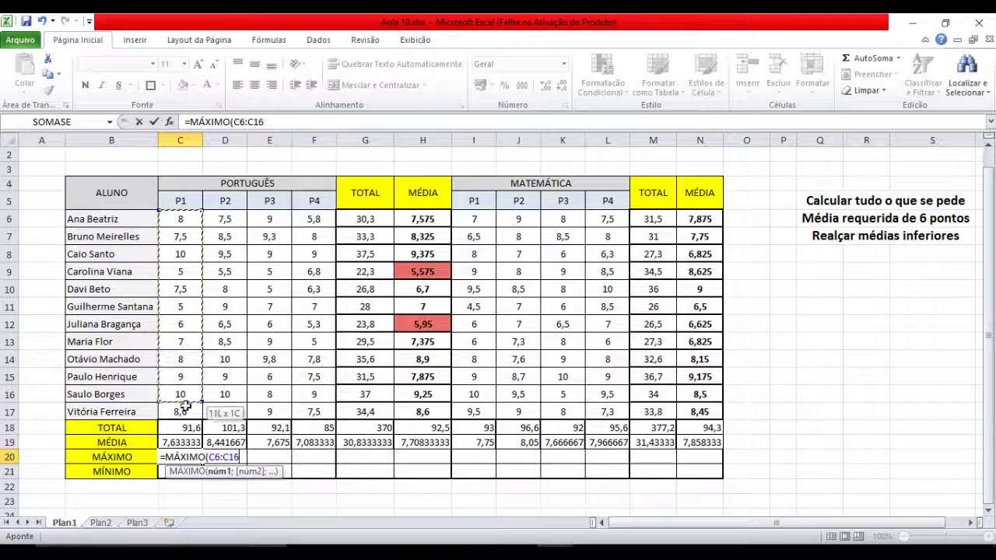
key(Return)
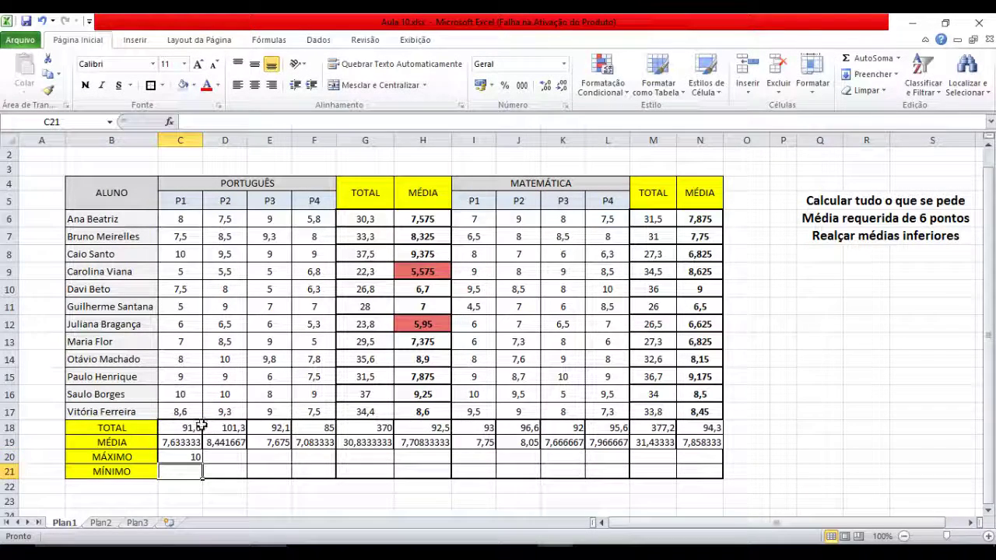
click(188, 459)
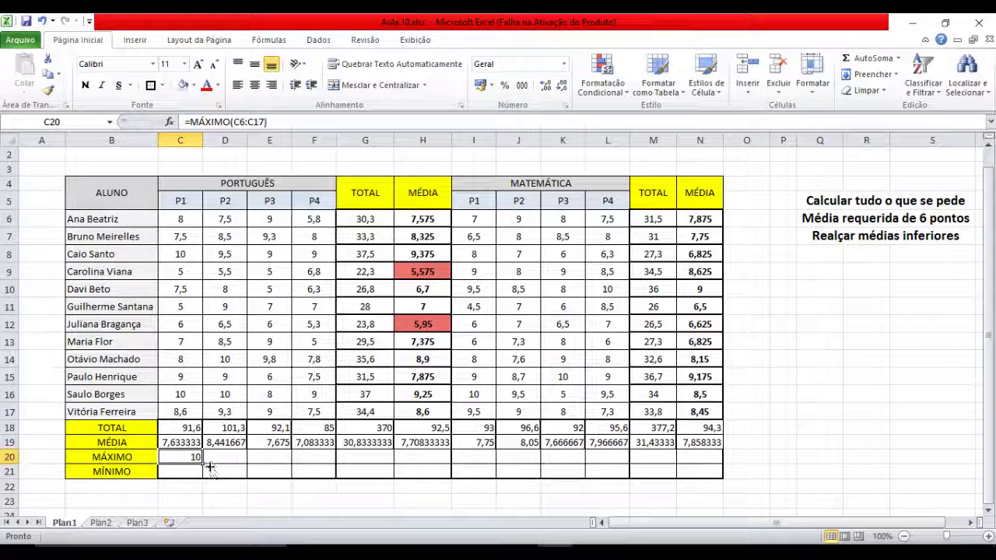
drag(210, 469, 713, 464)
click(438, 498)
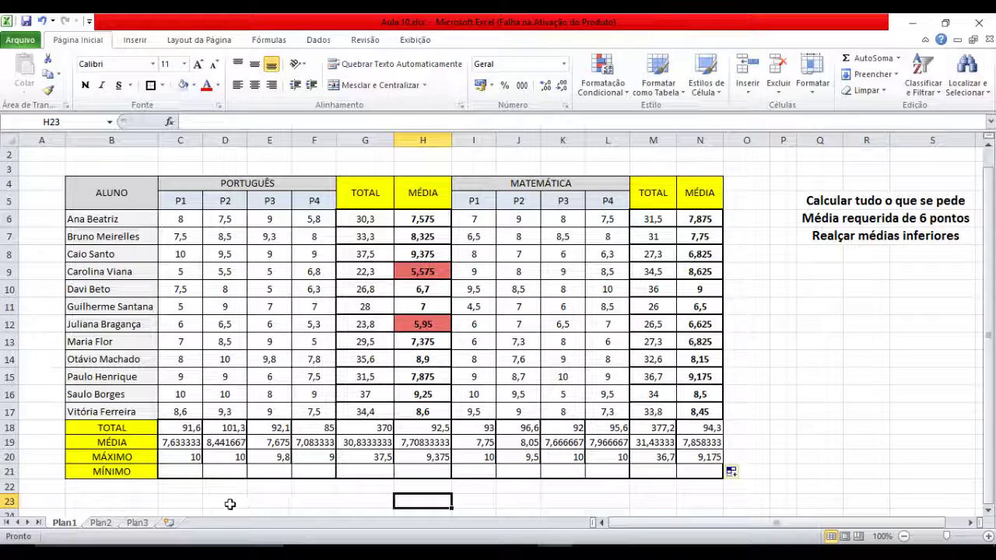
click(198, 476)
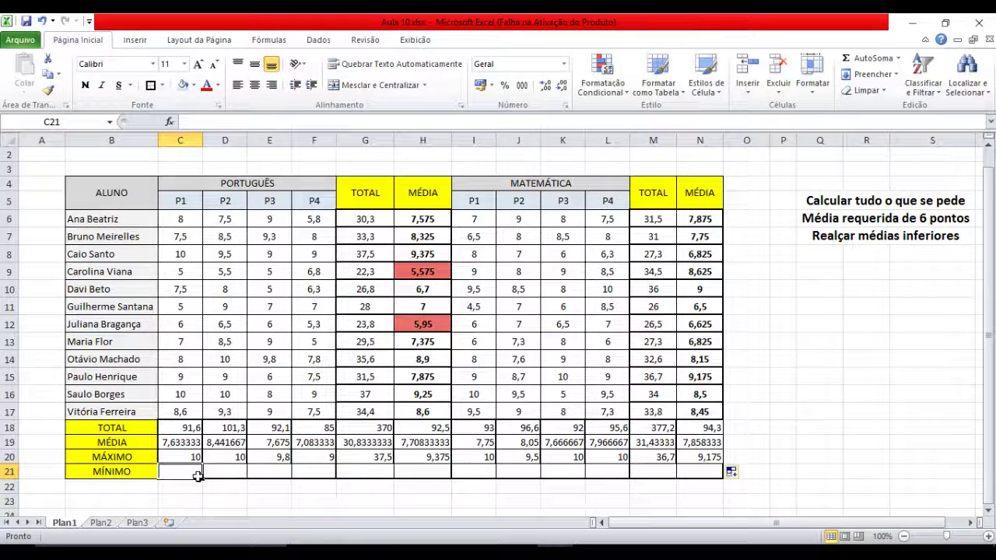
Enter =MÍNIMO(C6:C17) in C21 and fill it across to N21
text(=m)
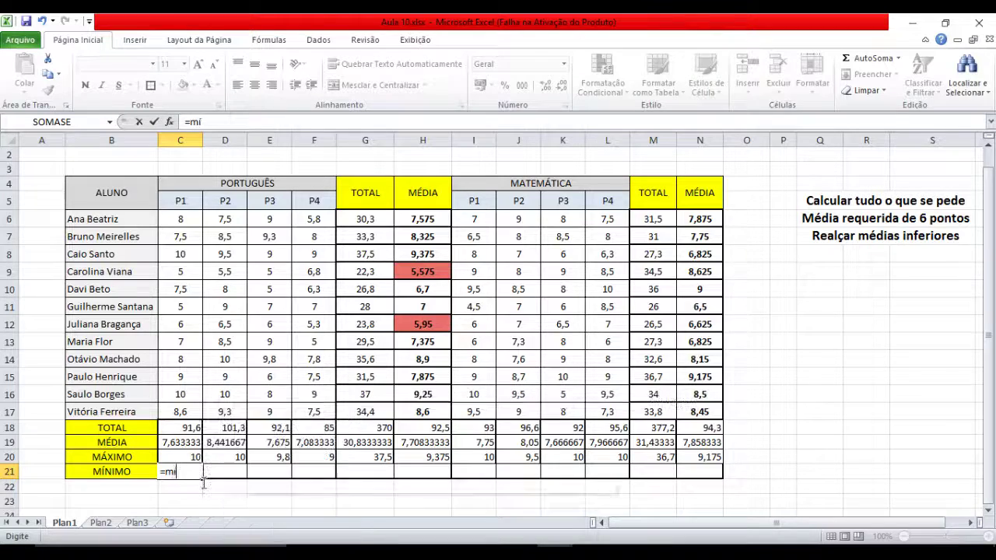
text(í)
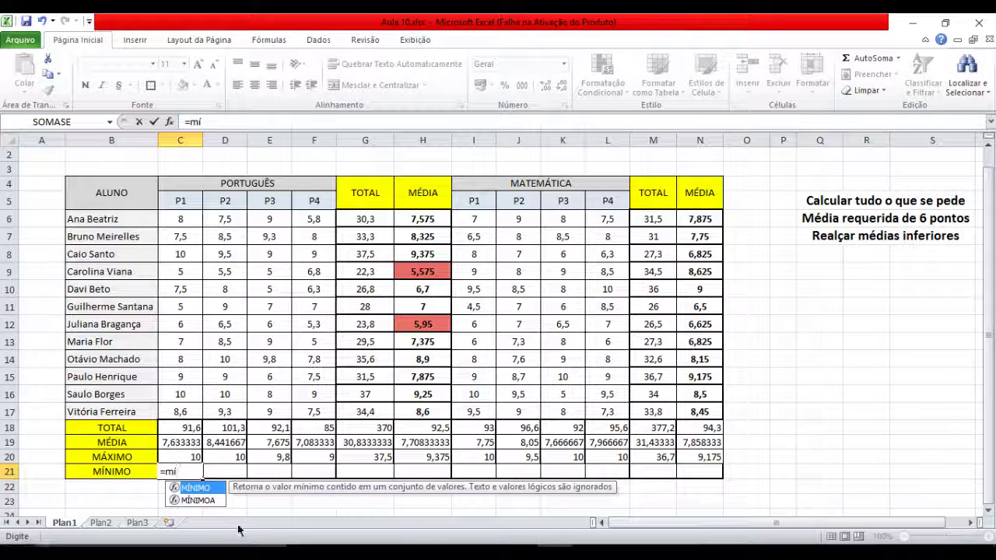
double_click(195, 488)
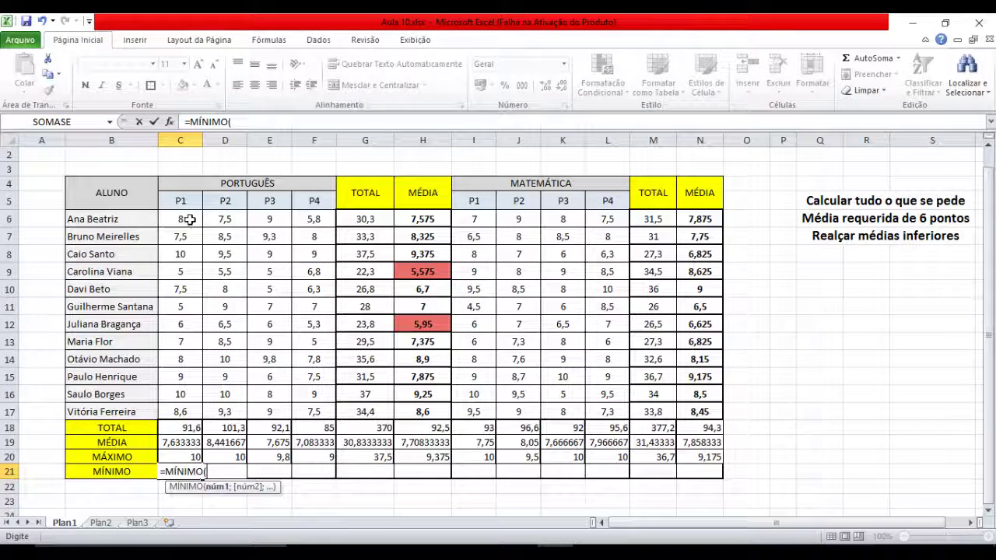
drag(190, 219, 193, 412)
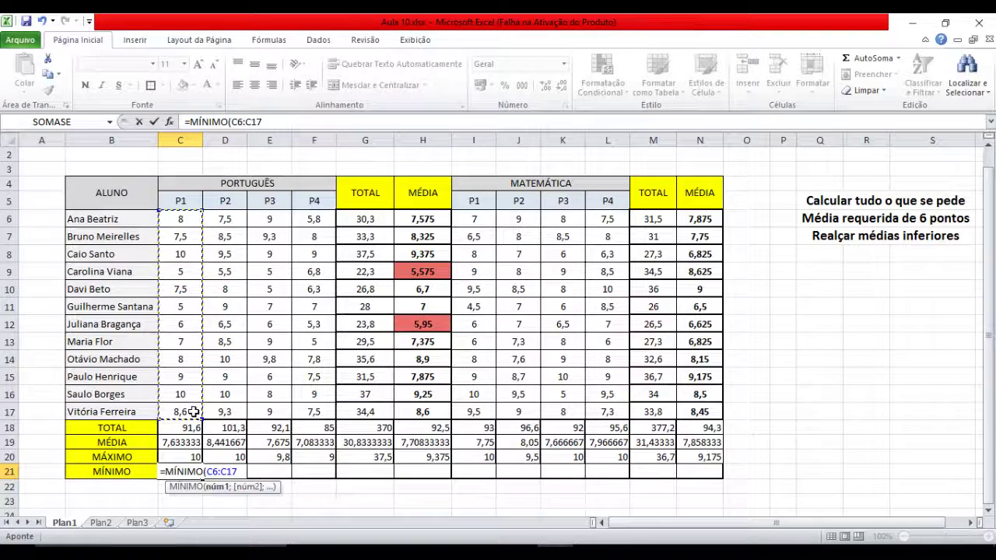
key(Return)
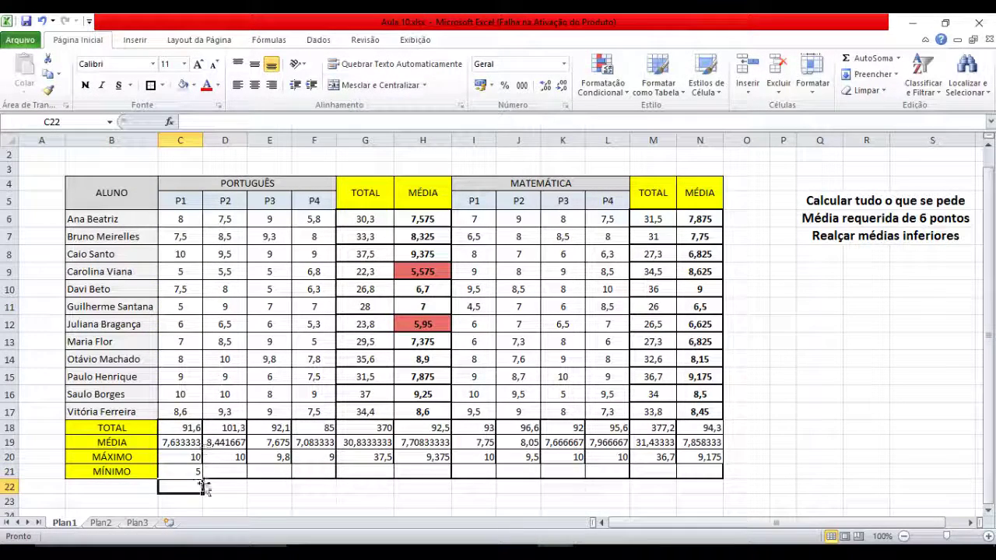
key(Up)
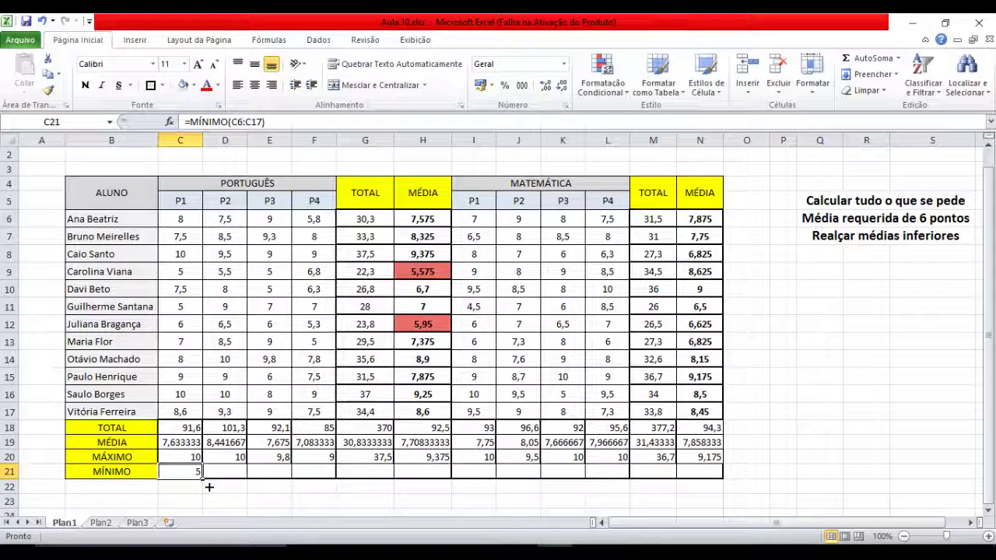
drag(203, 478, 704, 480)
click(518, 513)
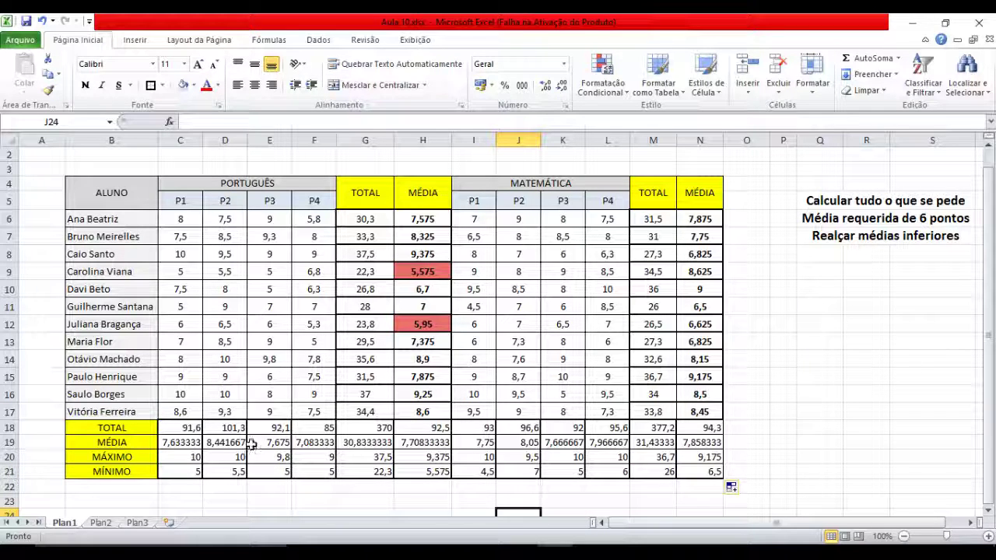
click(241, 428)
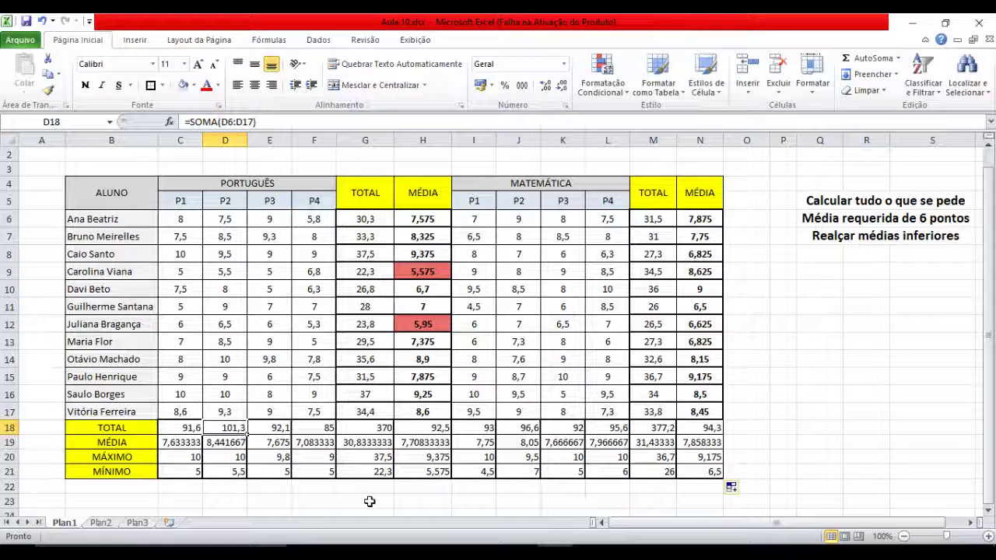
key(Down)
key(Up)
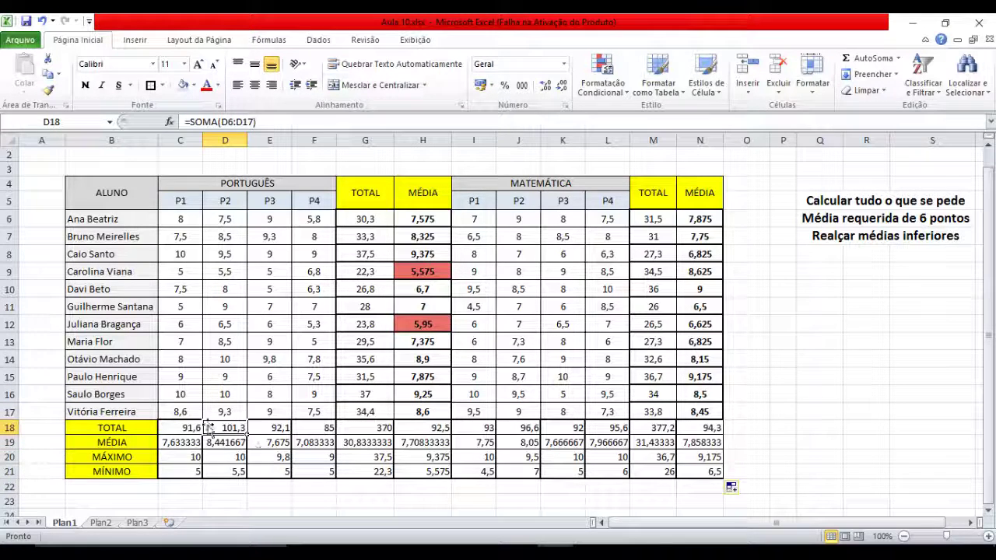
drag(225, 433, 227, 444)
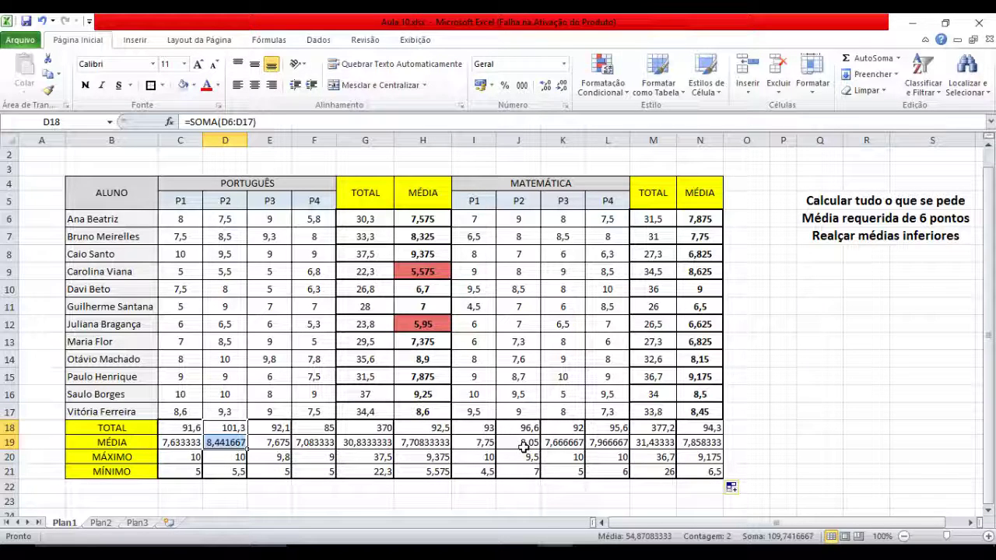
mouse_move(519, 428)
mouse_down()
mouse_move(524, 460)
mouse_move(522, 443)
mouse_up()
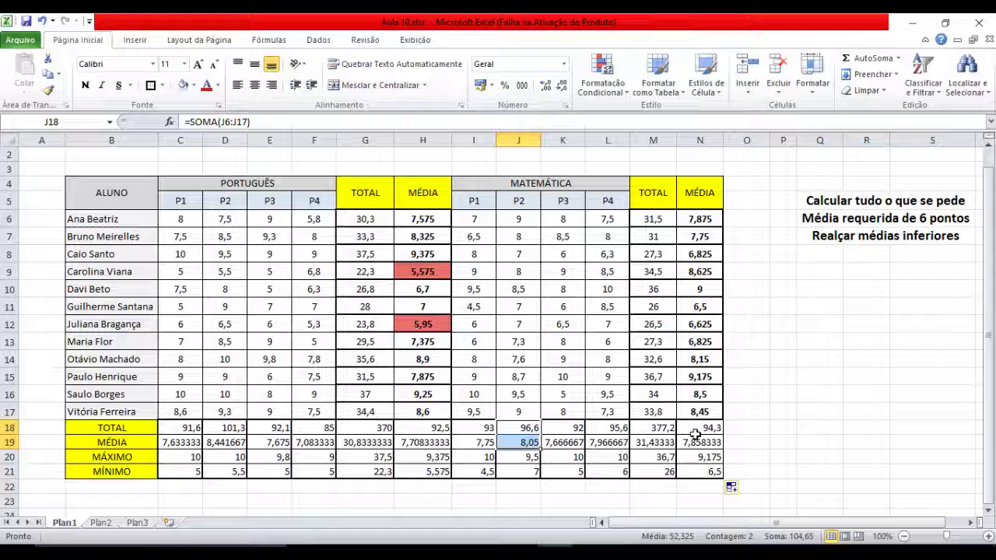
click(695, 431)
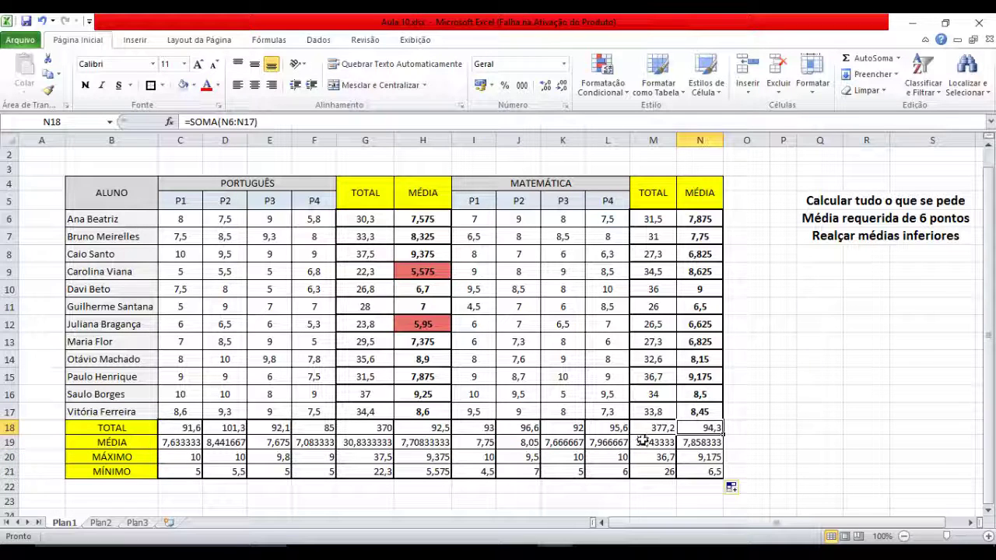
key(Left)
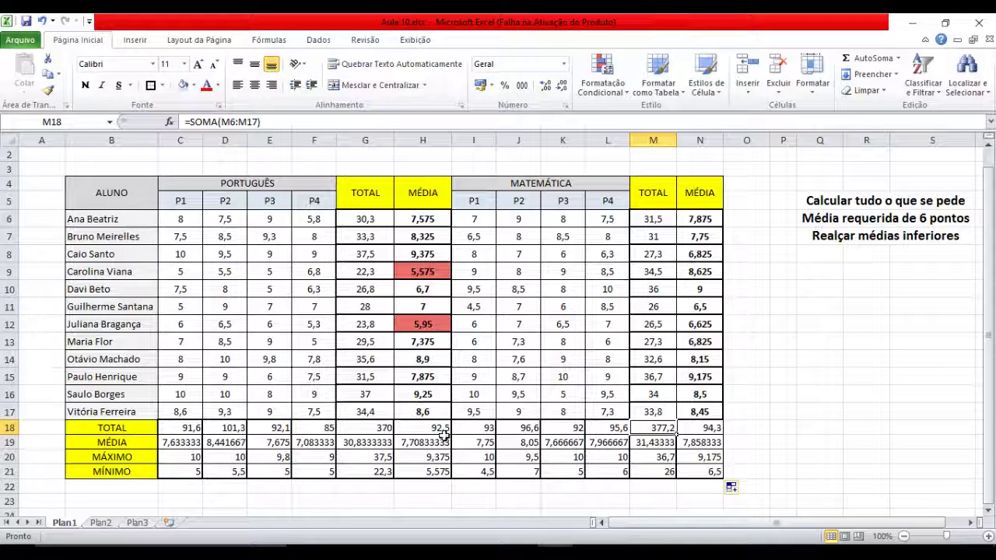
click(424, 434)
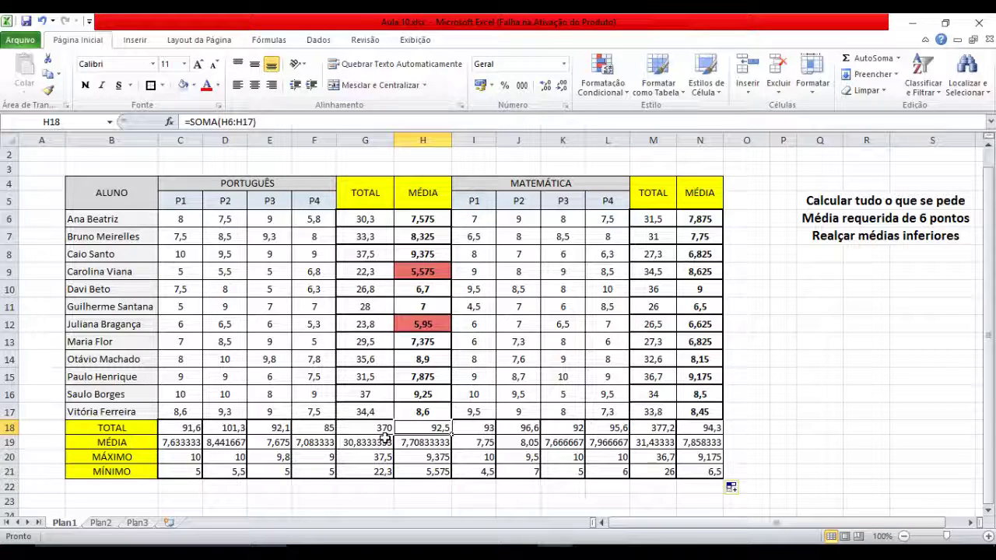
key(Left)
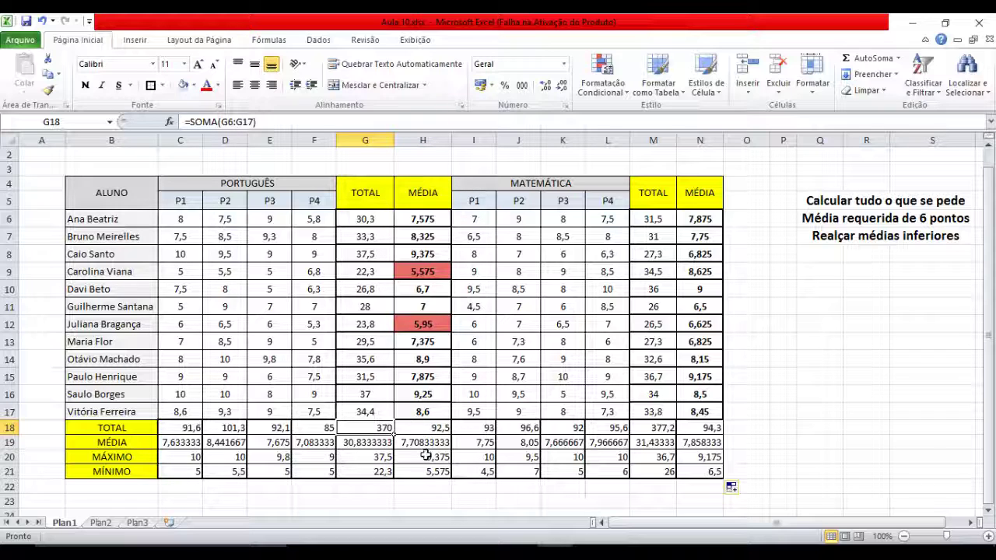
click(430, 445)
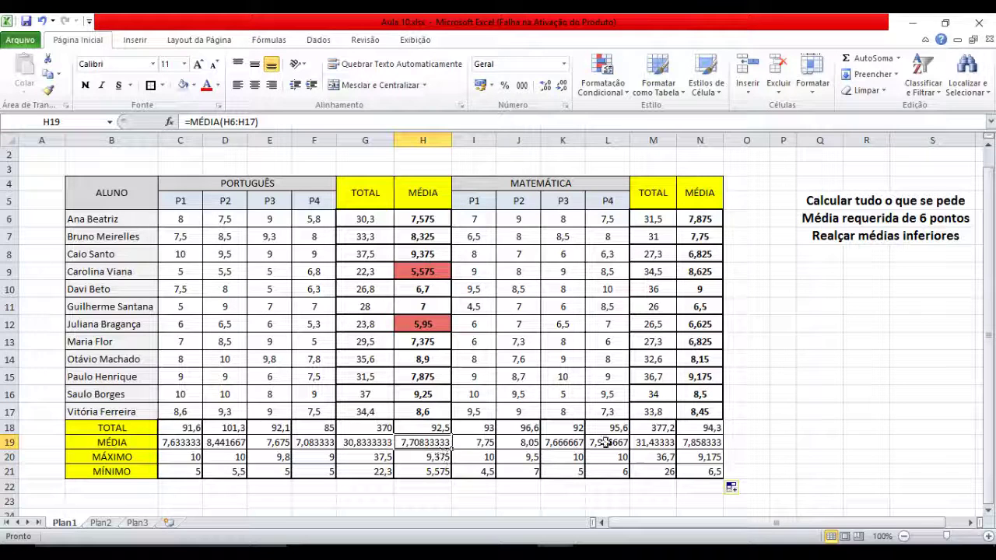
Check the formulas in N19, H20 and N20, where N20 shows 9,175
click(714, 444)
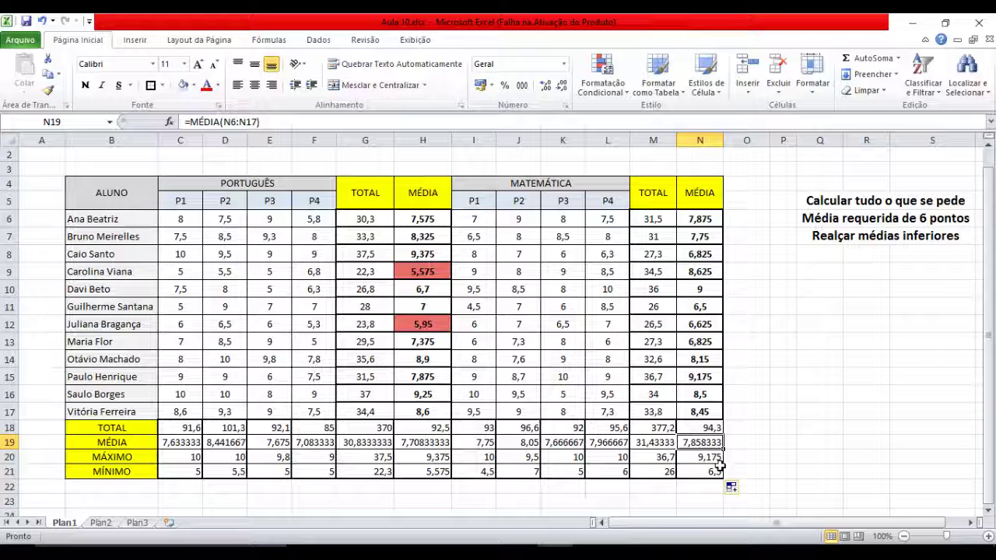
click(441, 458)
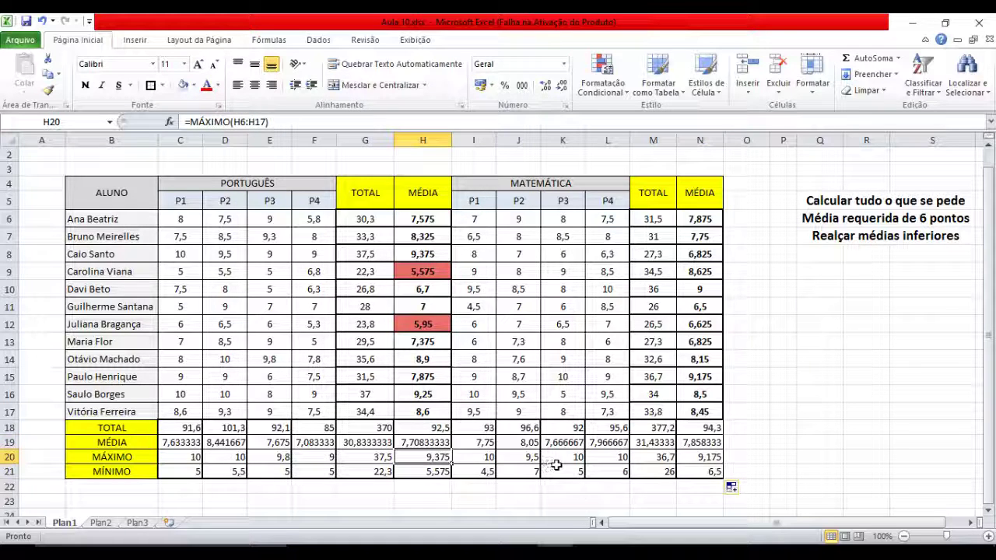
click(704, 461)
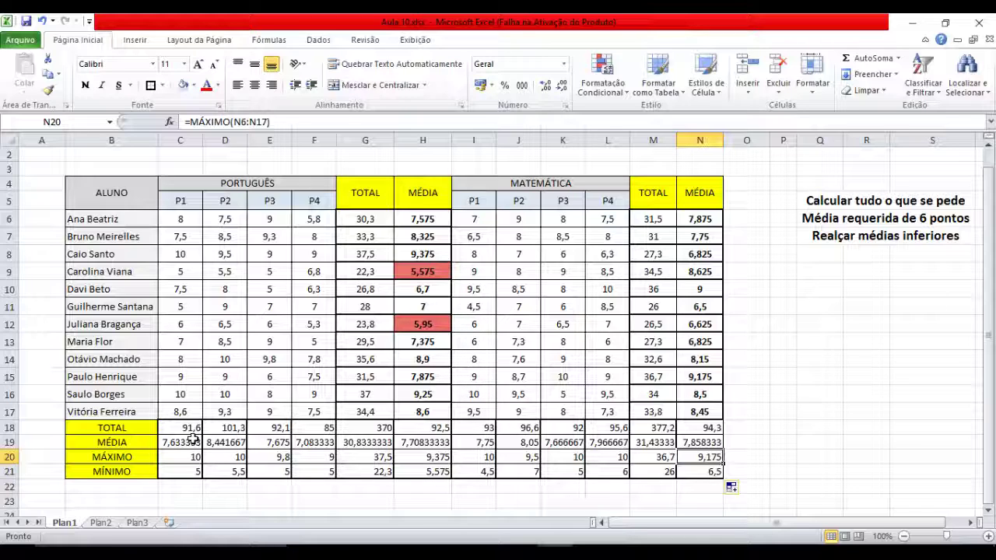
Apply Todas as bordas and then a second border style to C18:N21
drag(191, 428, 702, 472)
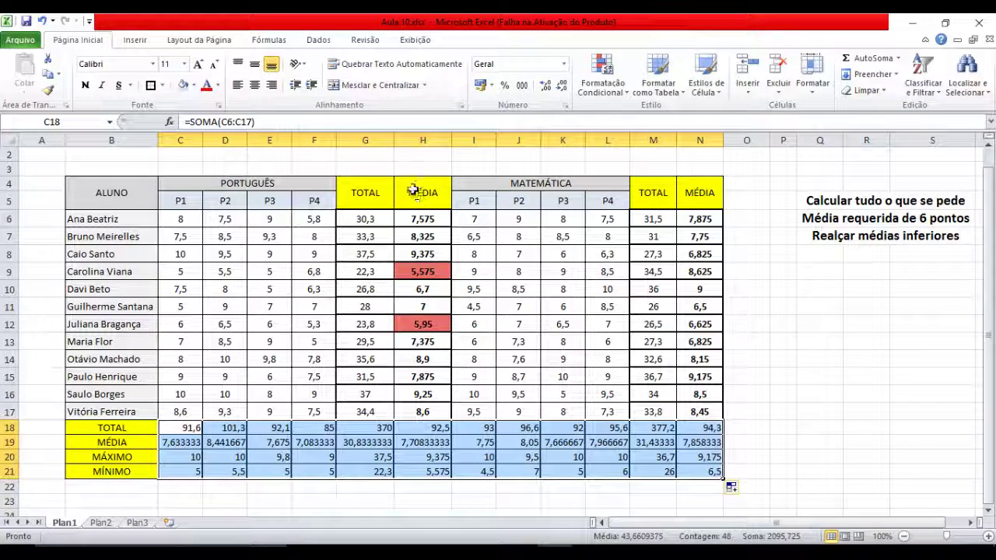
click(162, 86)
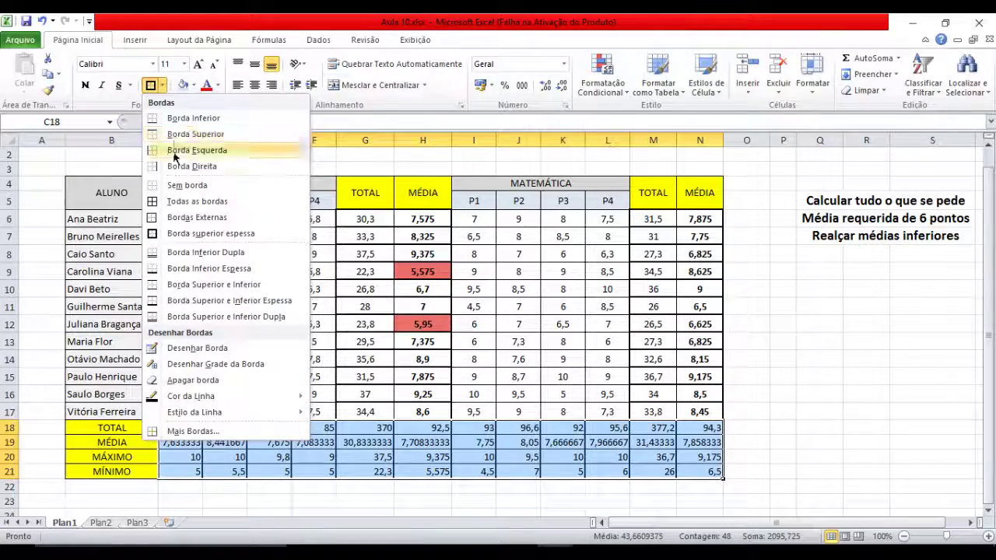
click(175, 201)
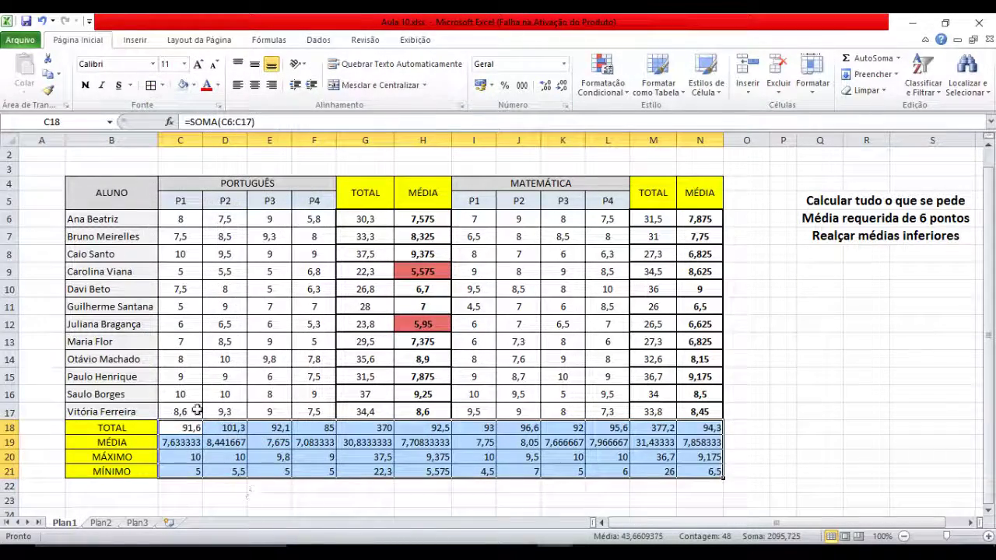
click(162, 85)
click(175, 238)
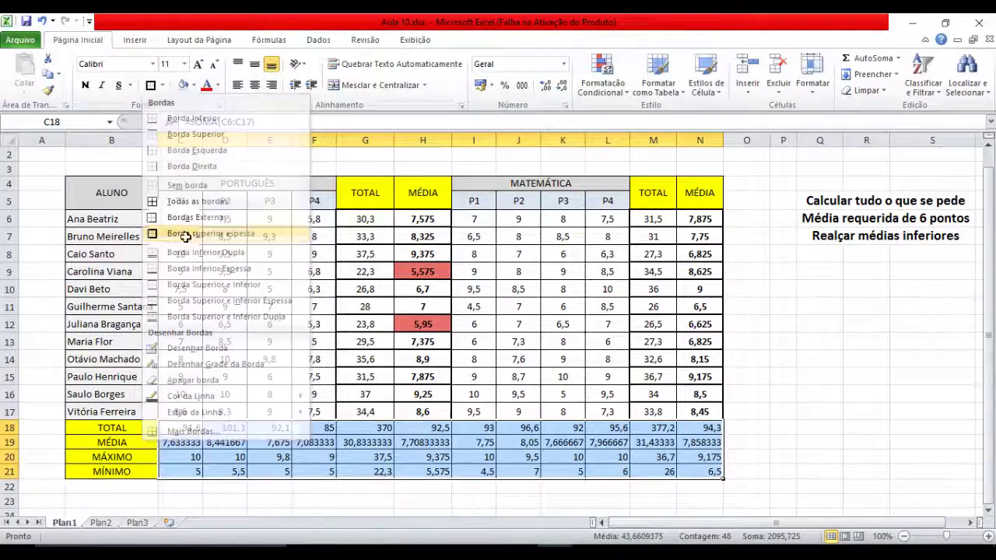
click(748, 378)
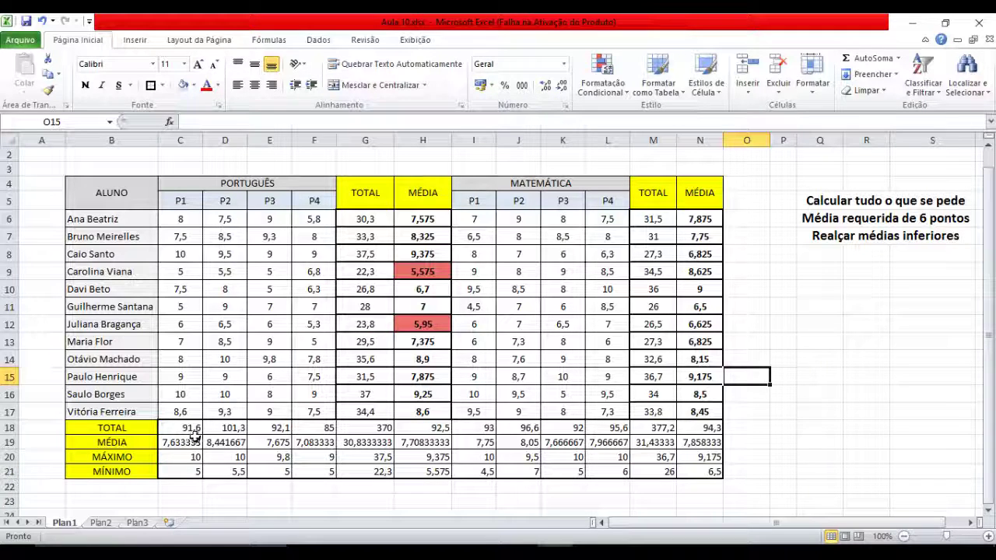
Shade the Português and Matemática P1–P4 summary cells (C18:F21, I18:L21) light grey
drag(195, 434, 326, 466)
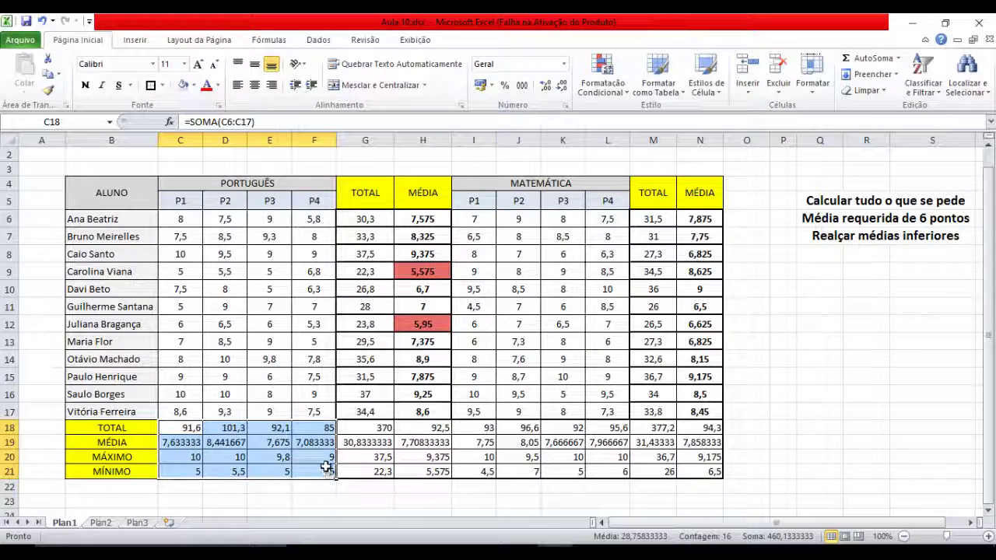
ctrl+drag(474, 428, 627, 473)
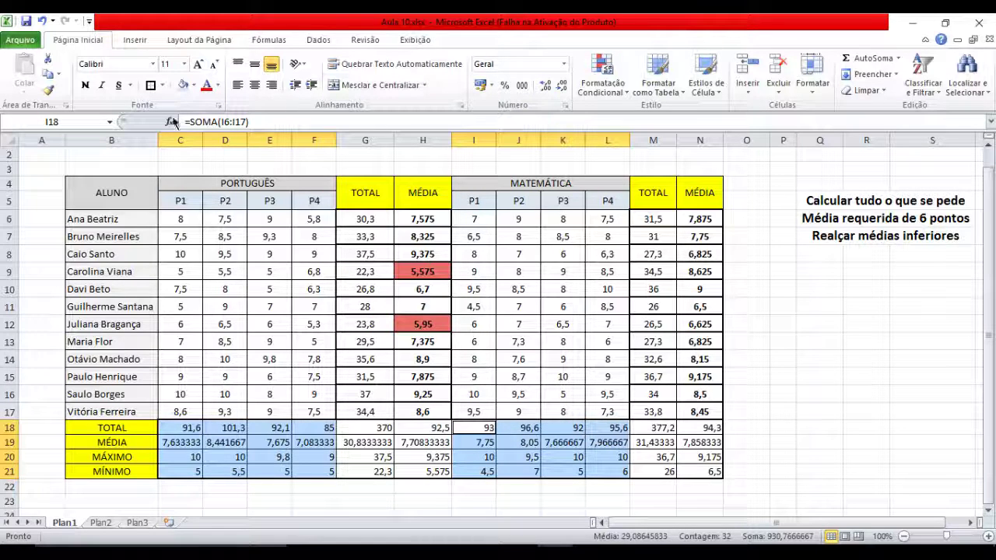
click(193, 85)
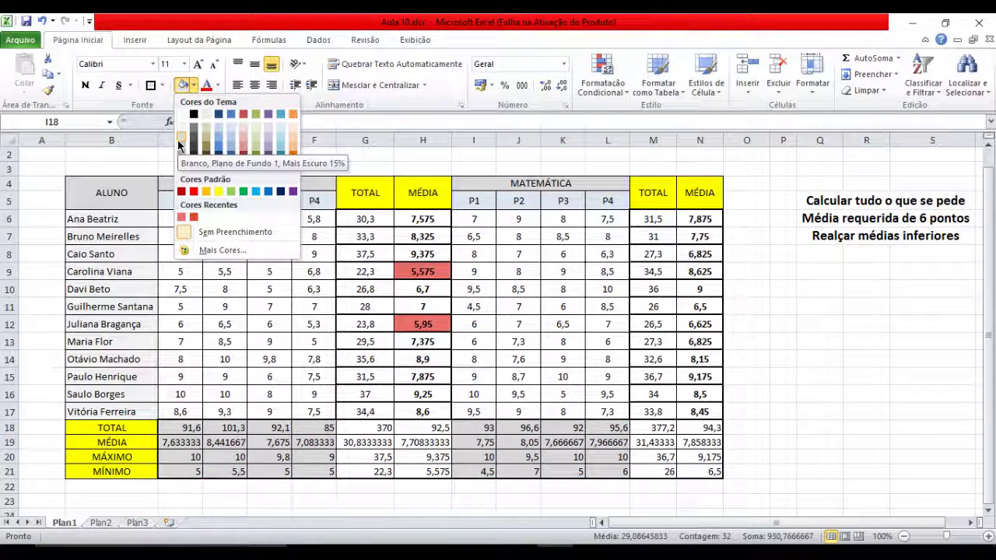
click(180, 142)
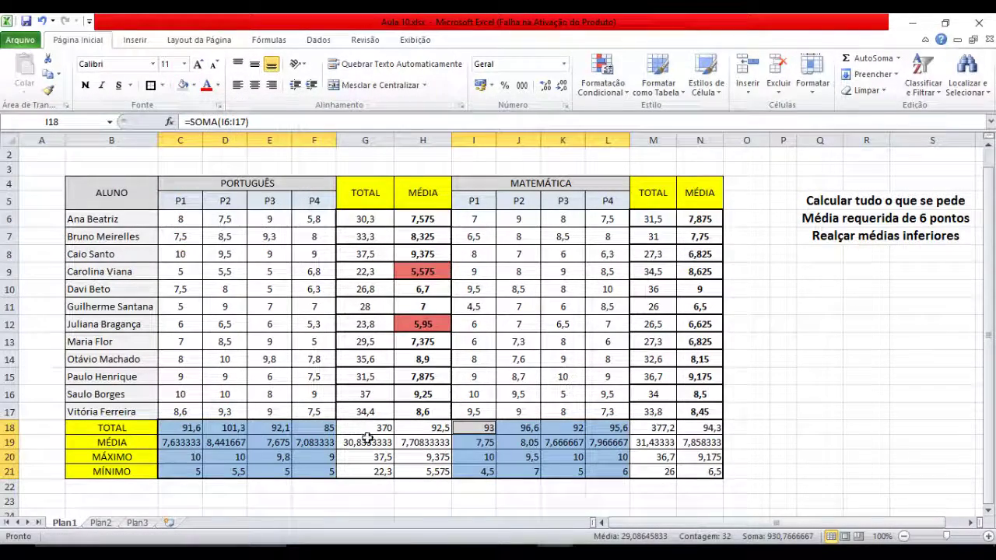
Fill the TOTAL and MÉDIA summary cells (G18:H21, M18:N21) with Verde oliva Mais Claro 40%
mouse_move(368, 429)
mouse_down()
mouse_move(428, 460)
mouse_move(412, 485)
mouse_up()
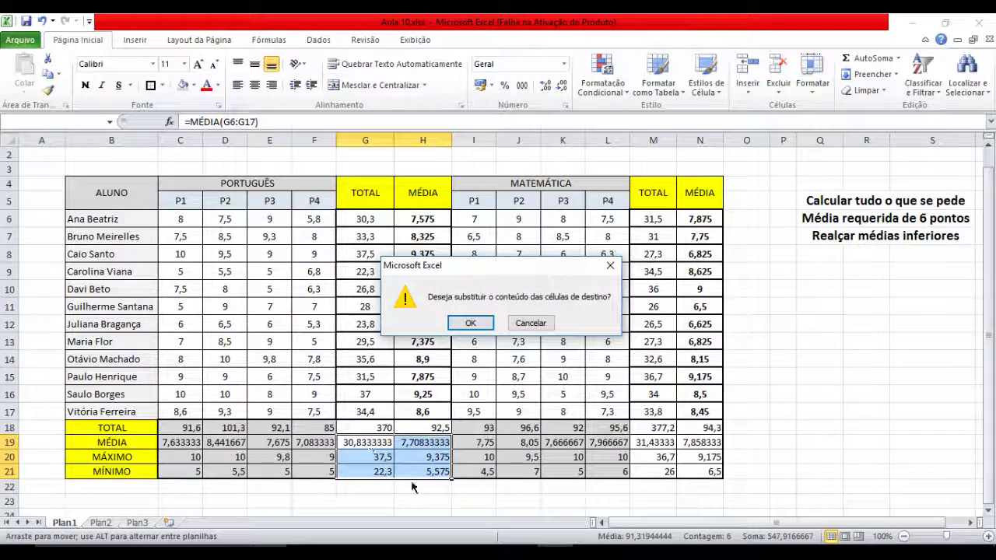
click(610, 265)
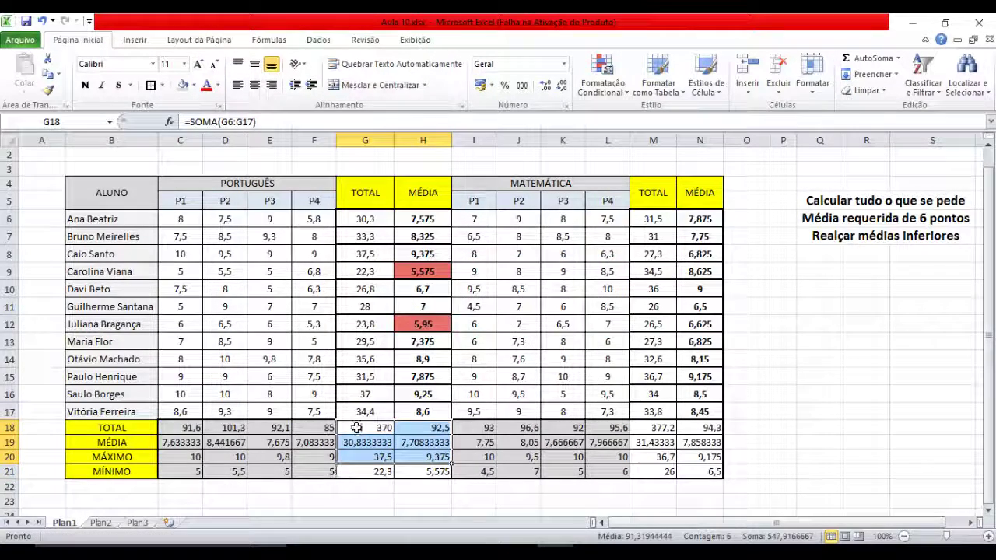
click(383, 482)
drag(378, 430, 428, 474)
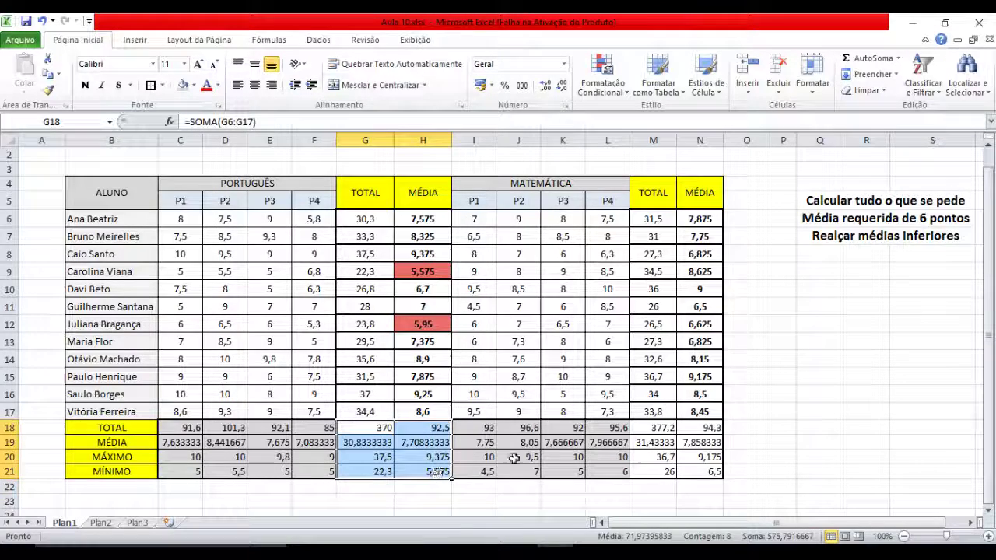
ctrl+drag(667, 432, 719, 471)
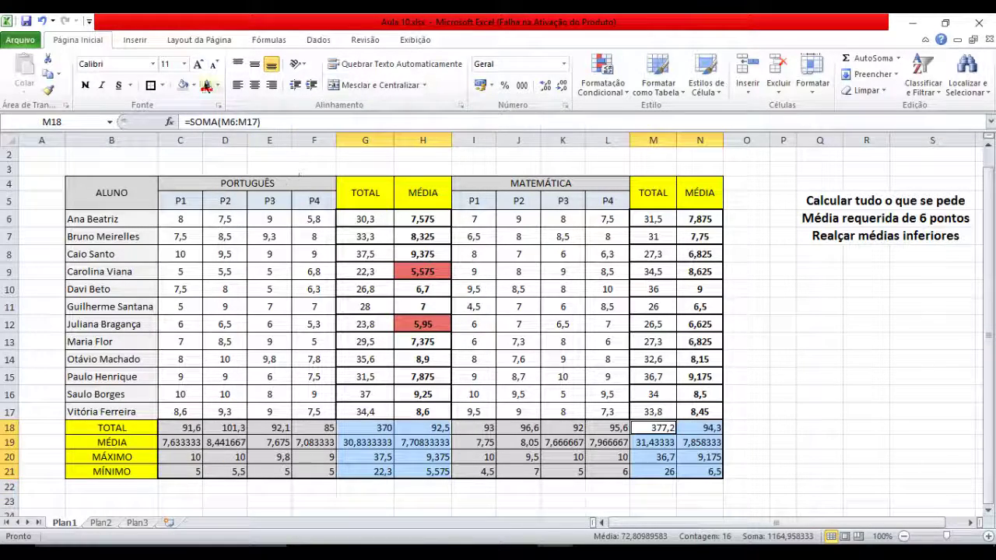
click(193, 86)
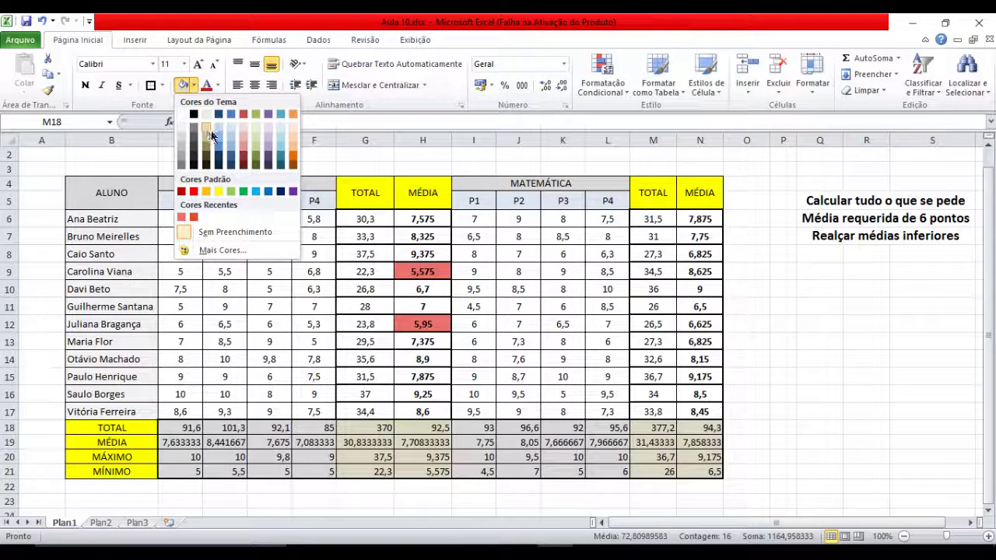
click(255, 152)
click(930, 377)
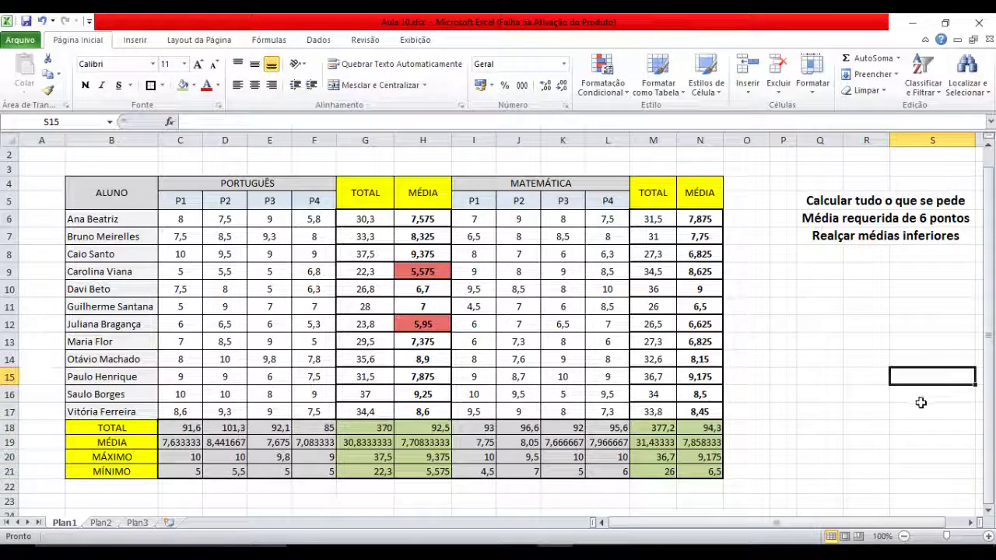
Add borders to the Português and Matemática summary blocks
click(198, 429)
drag(199, 430, 319, 471)
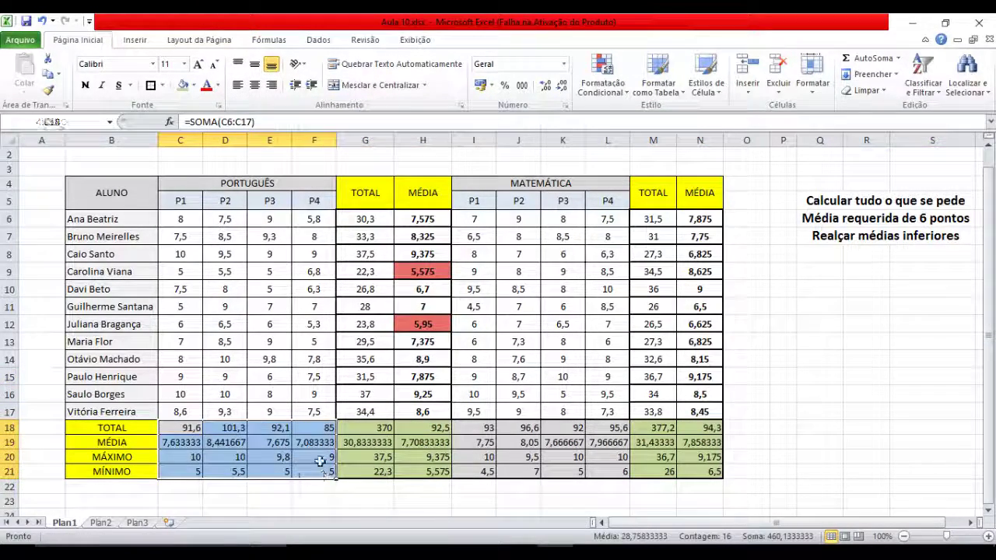
drag(365, 428, 435, 472)
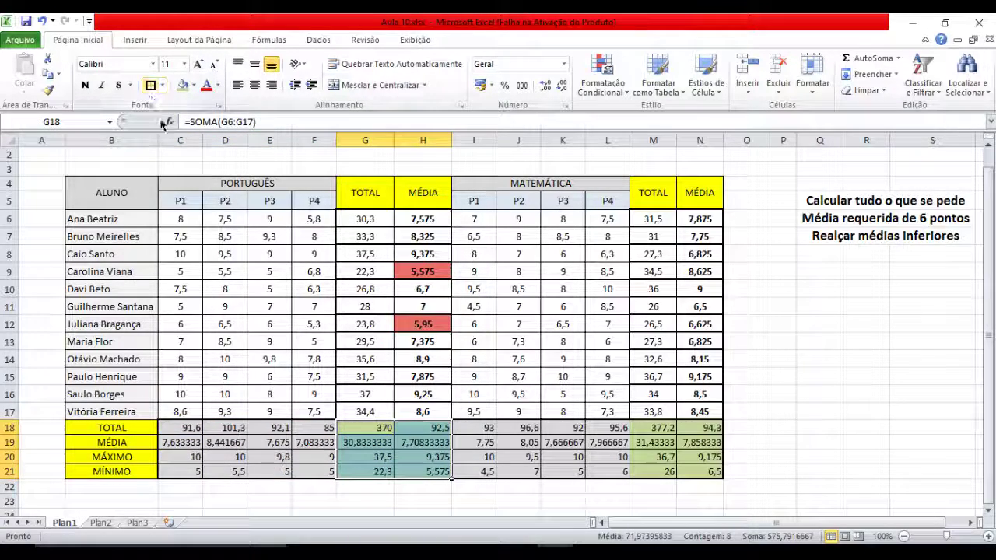
drag(491, 427, 615, 472)
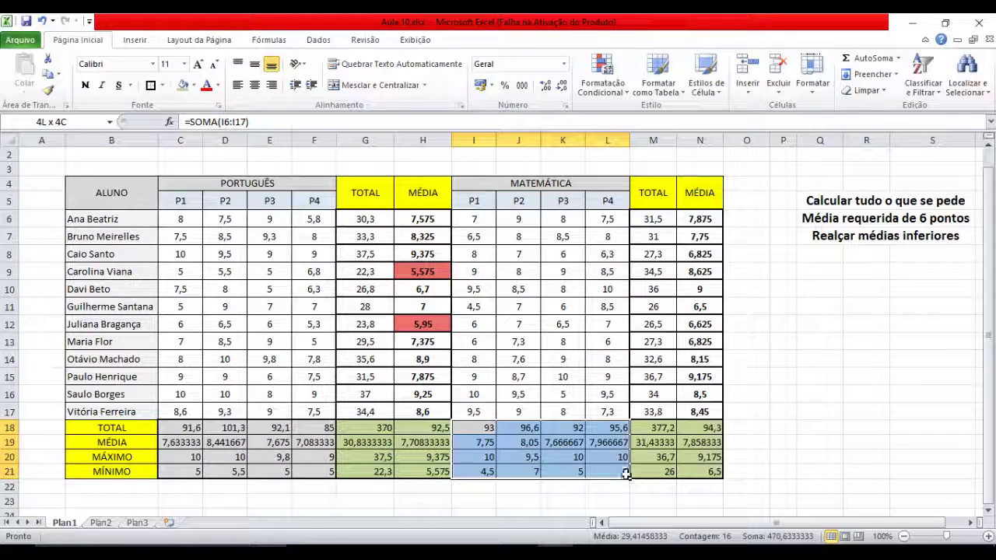
click(150, 85)
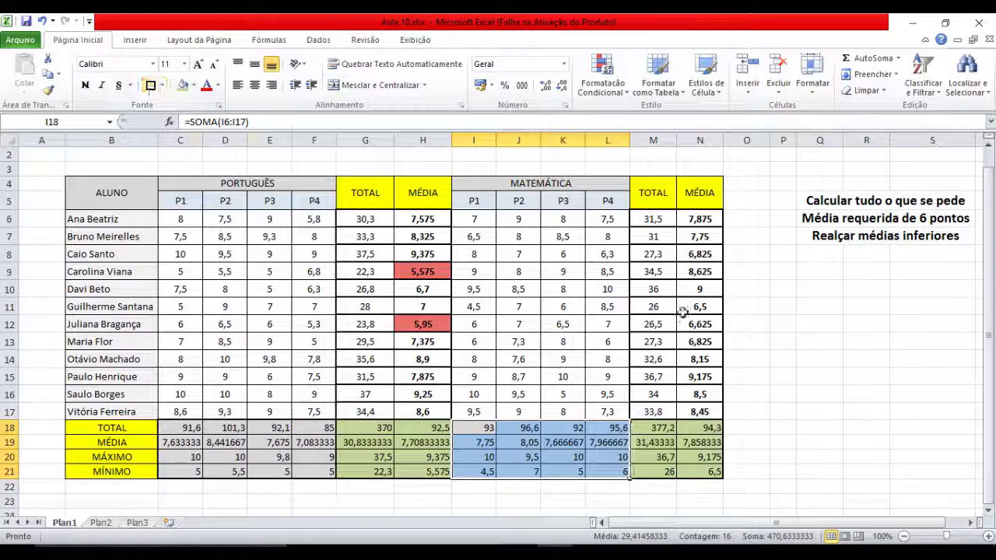
click(784, 325)
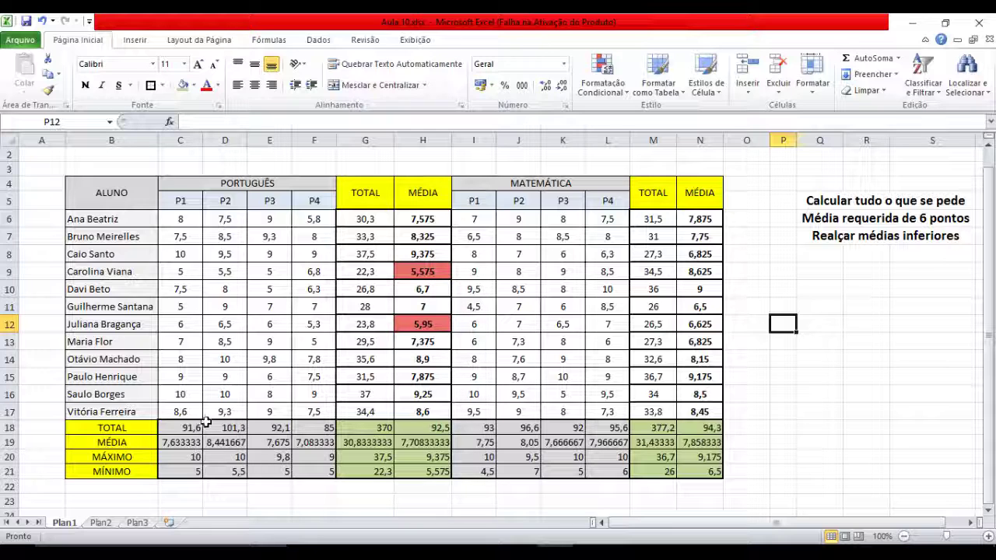
Center-align every summary value in C18:N21
drag(207, 421, 695, 471)
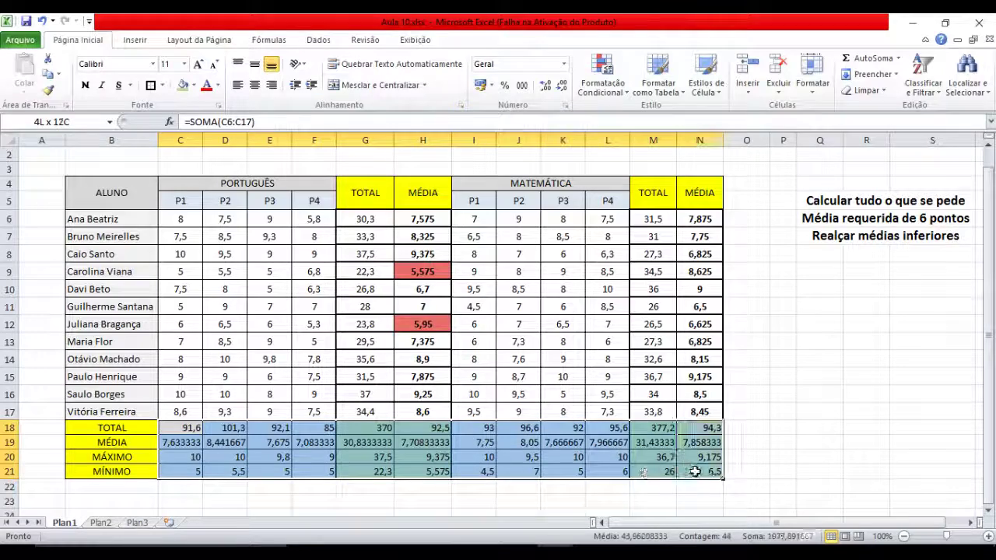
click(255, 84)
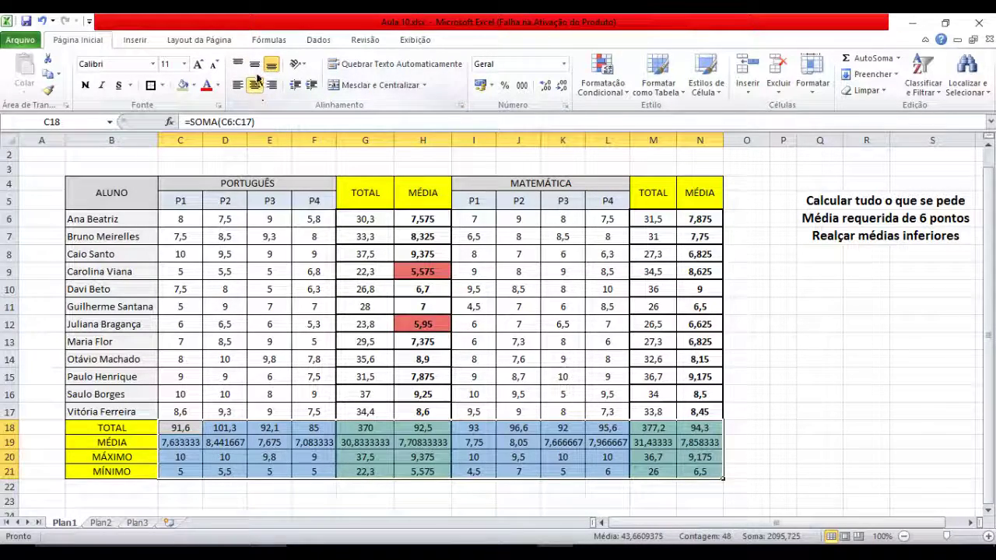
click(957, 374)
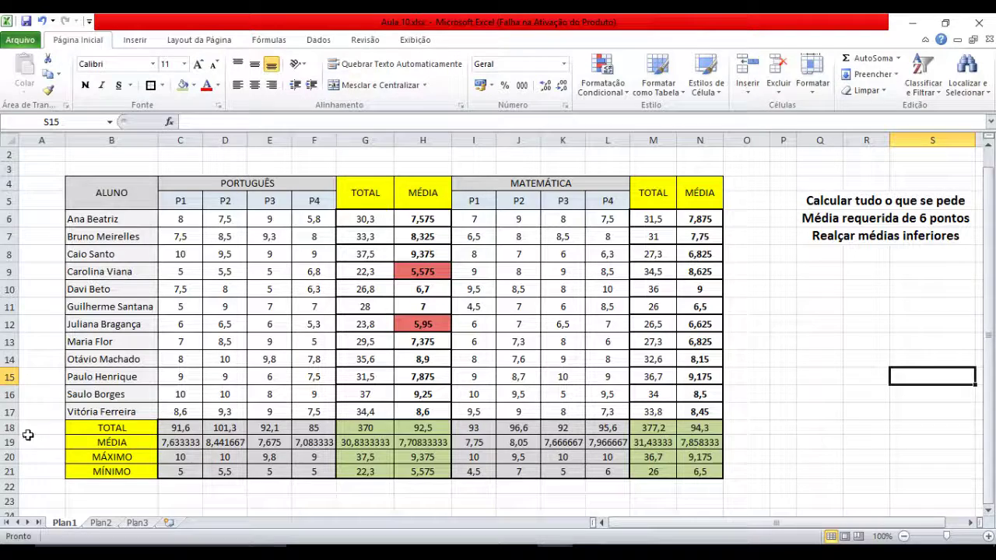
Set Altura da Linha for rows 18–21 to 20
drag(9, 428, 11, 471)
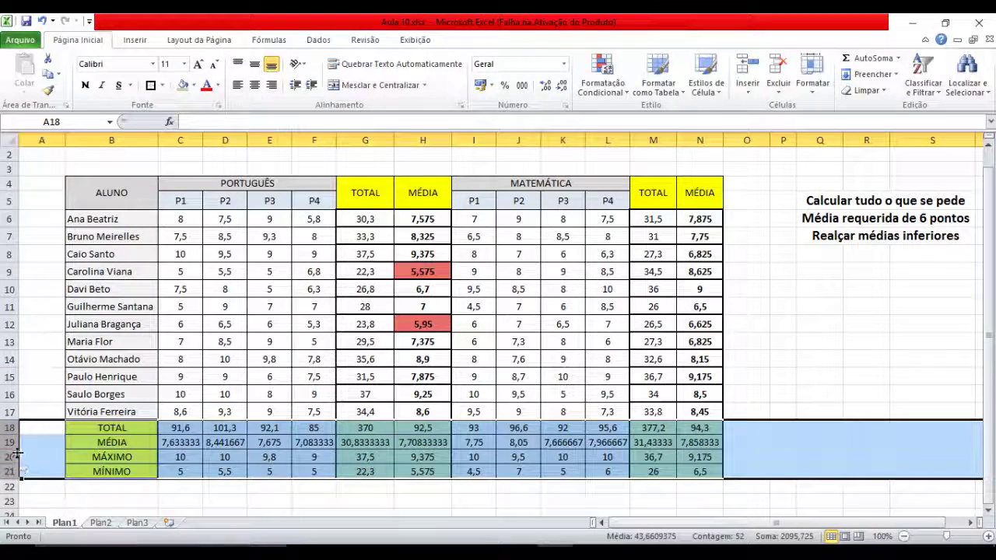
right_click(17, 453)
click(46, 404)
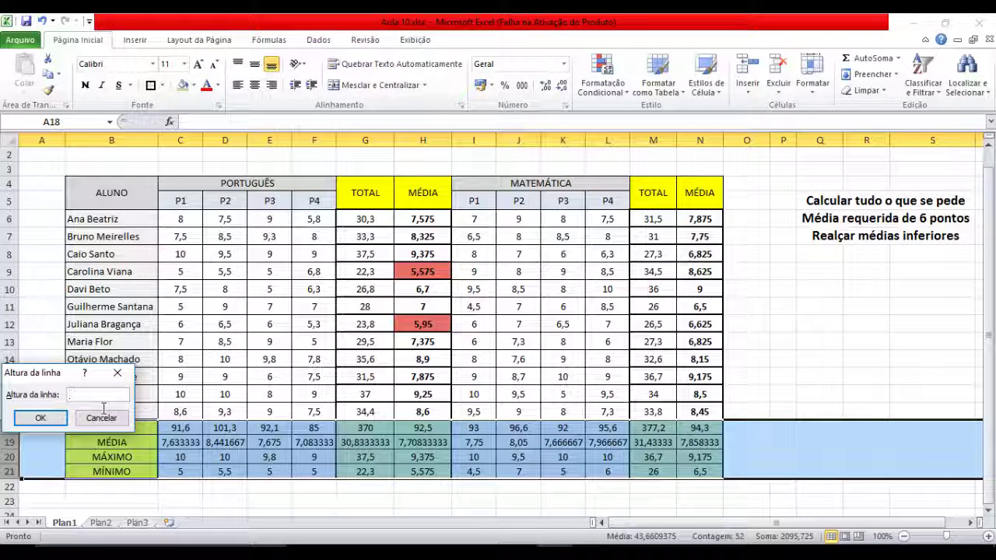
text(20)
click(40, 420)
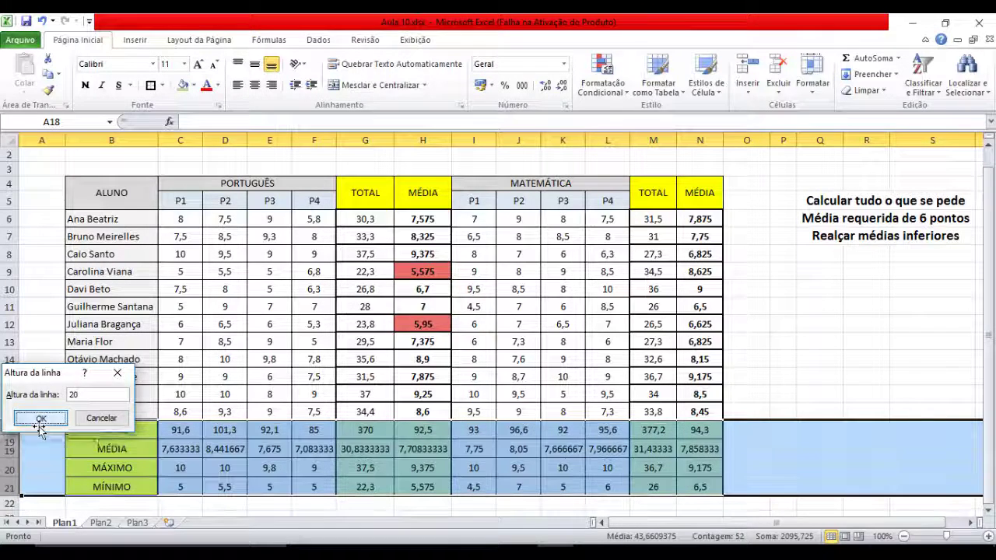
click(851, 356)
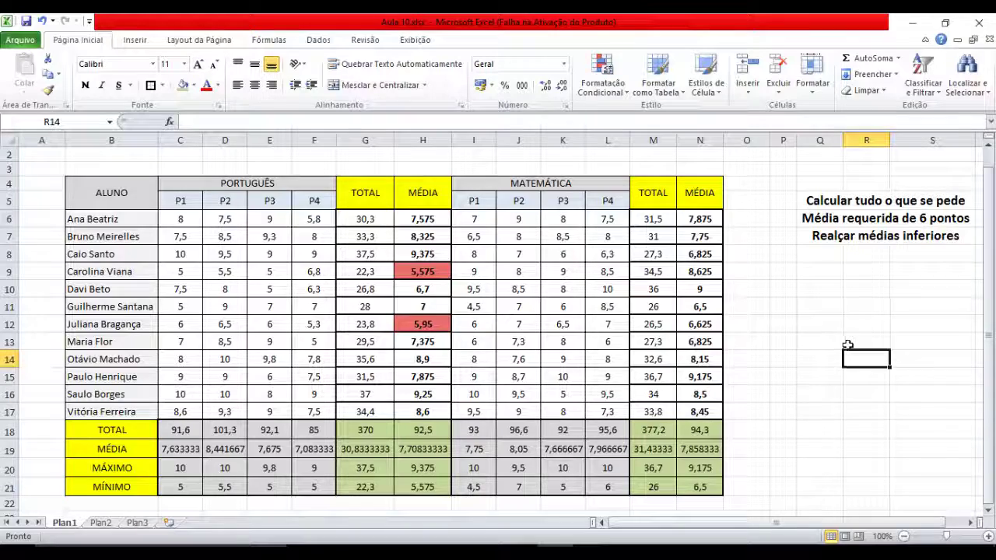
drag(990, 300, 989, 301)
click(932, 342)
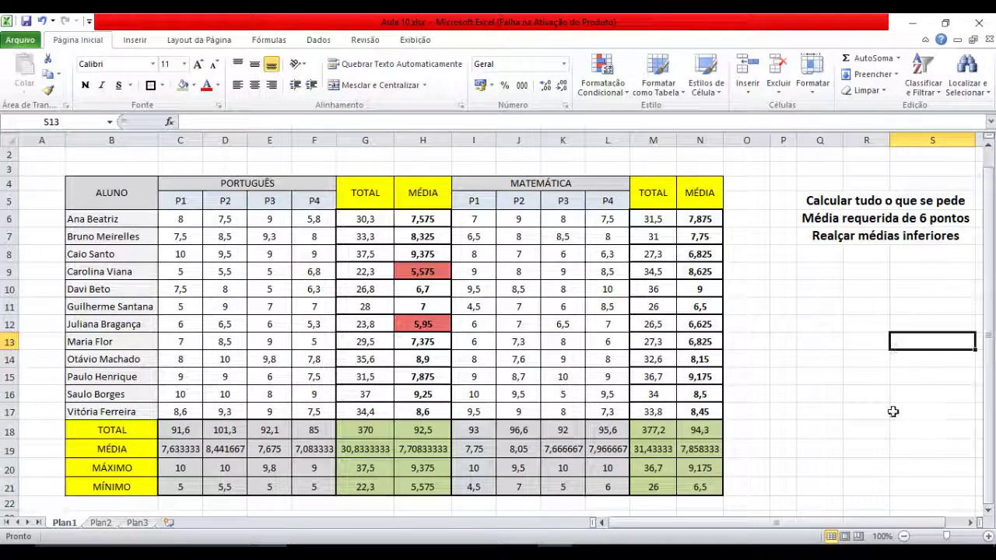